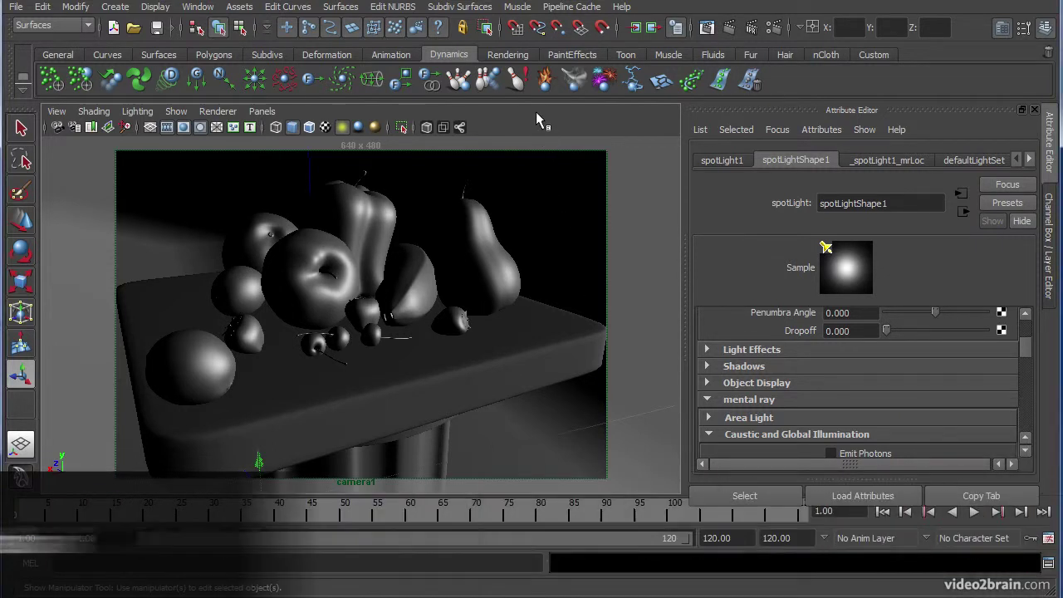
Switch to the four-view layout and move the fruit still life's render window aside
key("space")
key("space")
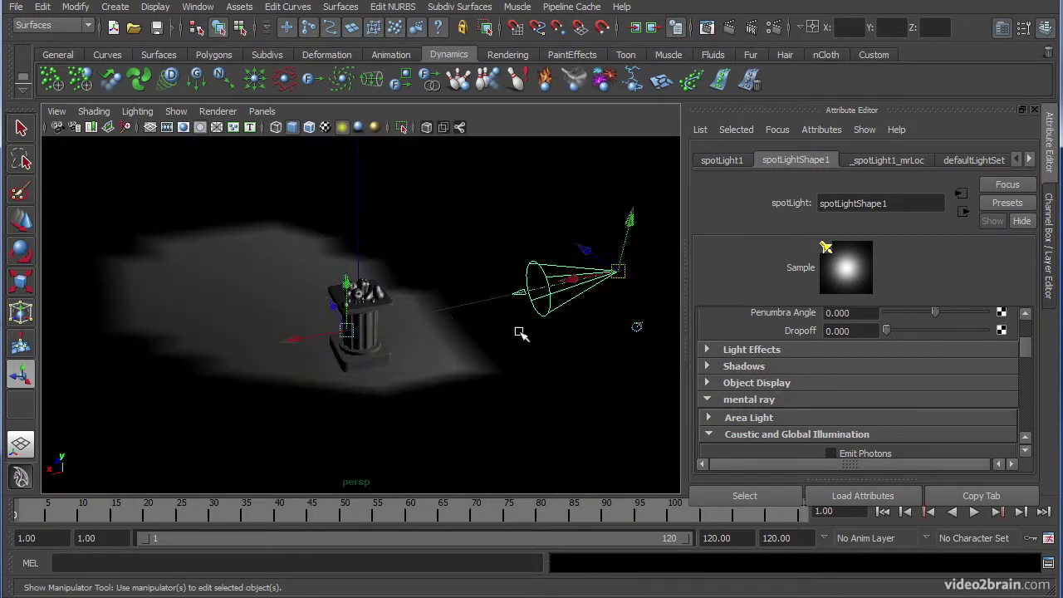
left_click_drag(517, 332, 481, 308, "alt")
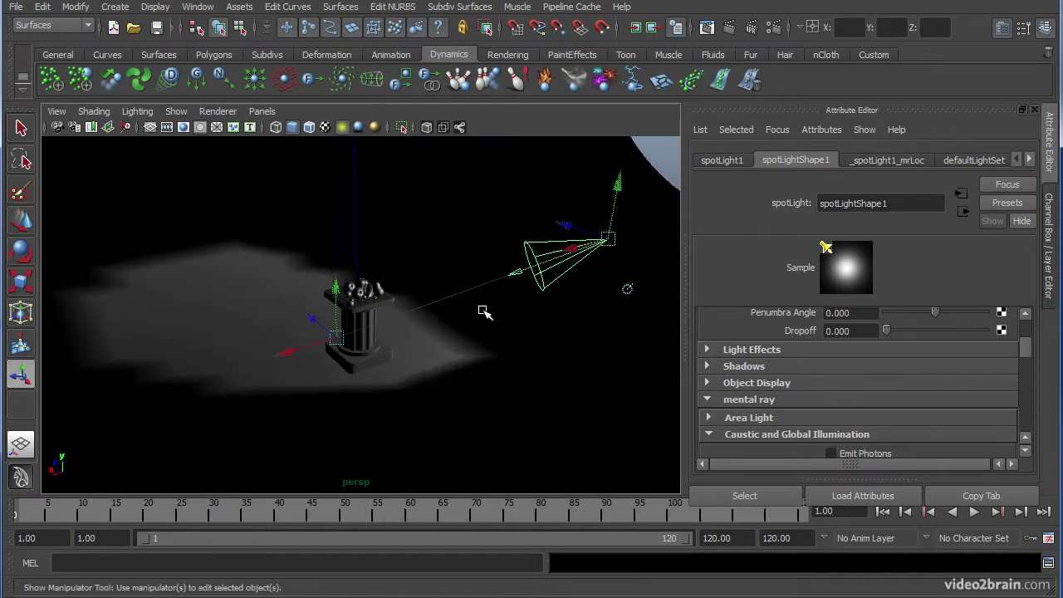
key("space")
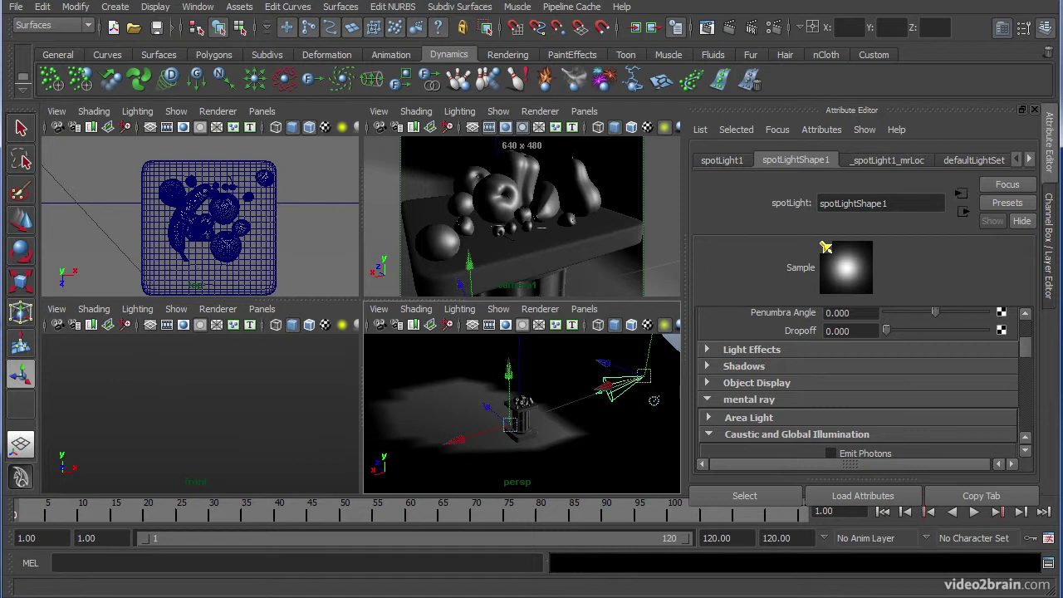
left_click_drag(540, 400, 590, 54)
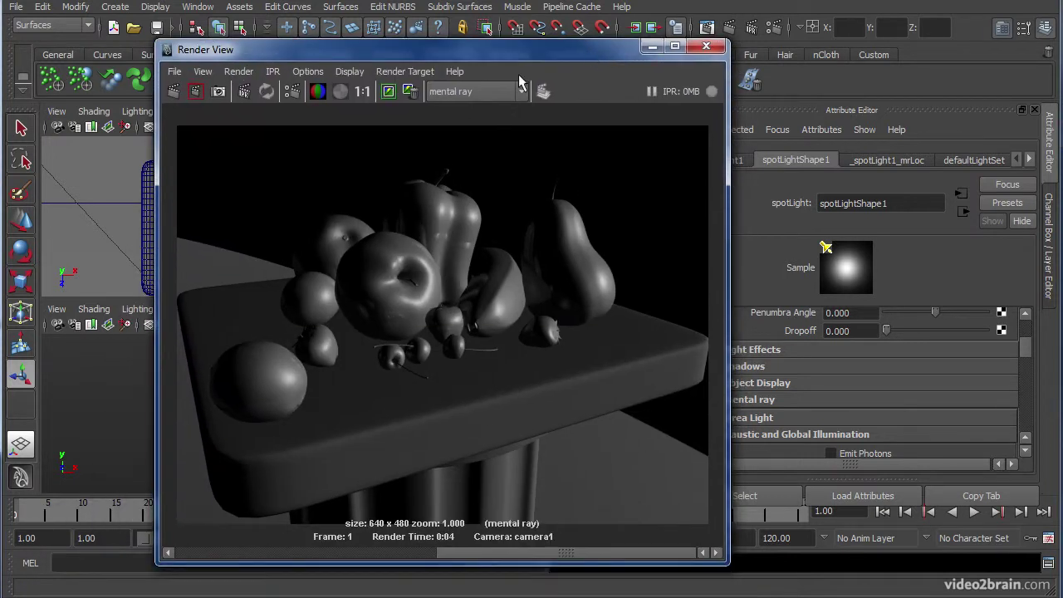
left_click_drag(484, 51, 341, 579)
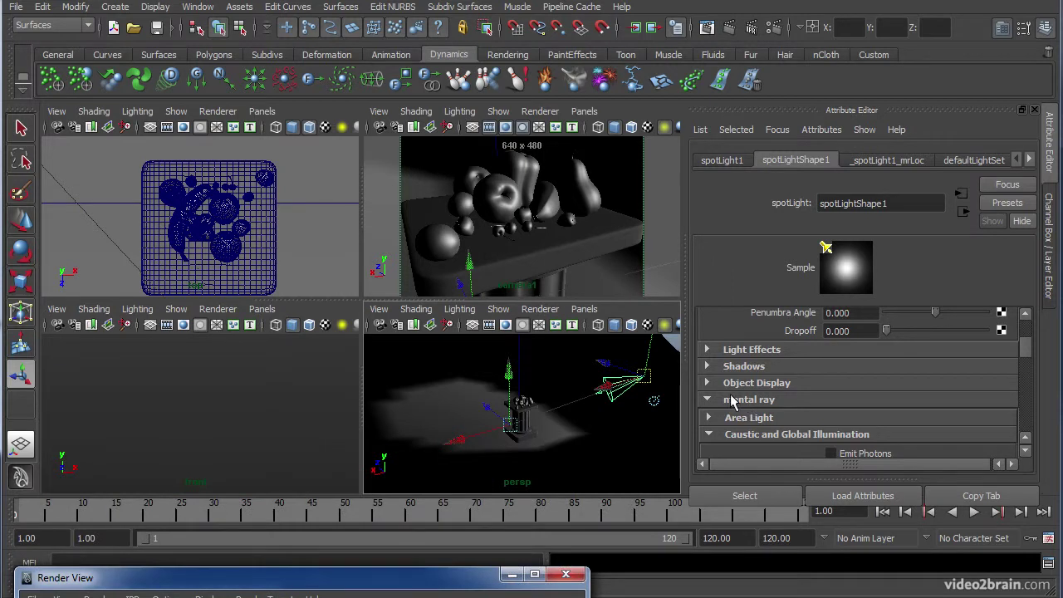
Expand the spotlight's mental ray Area Light settings and maximize the perspective view at a low angle
left_click(731, 400)
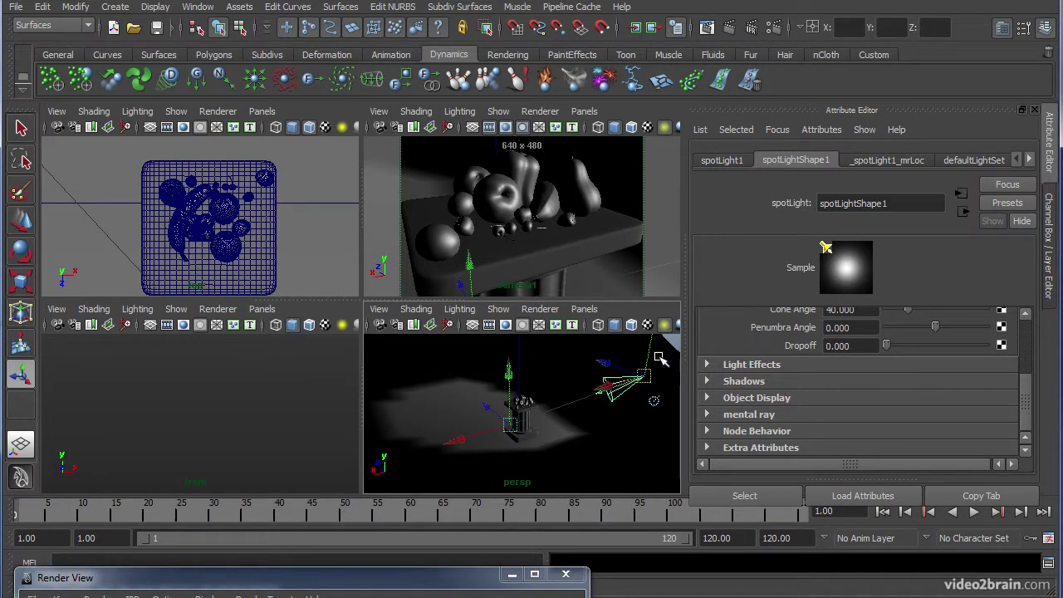
left_click(757, 414)
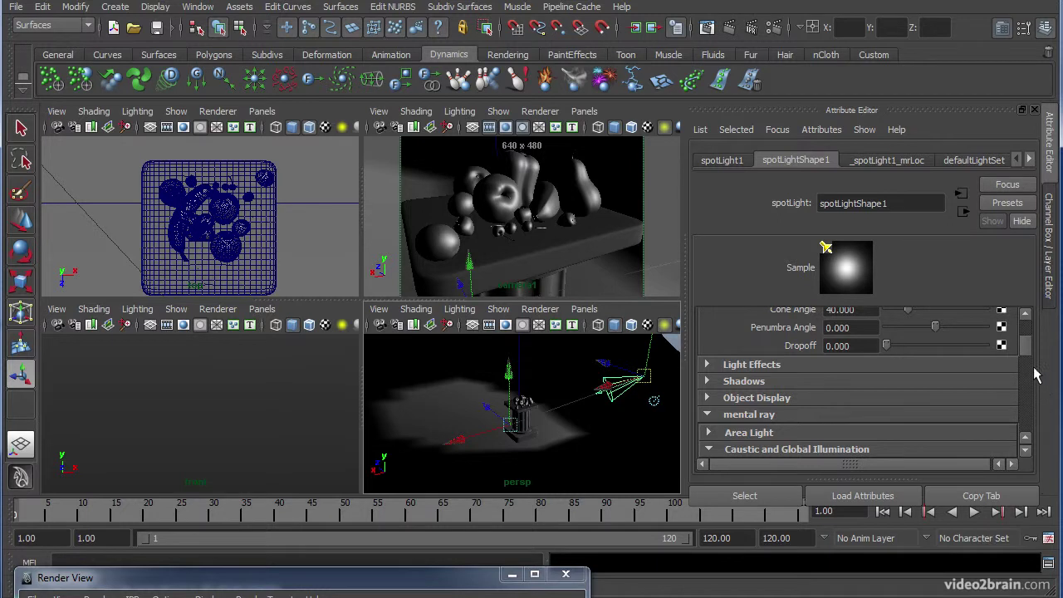
left_click(753, 433)
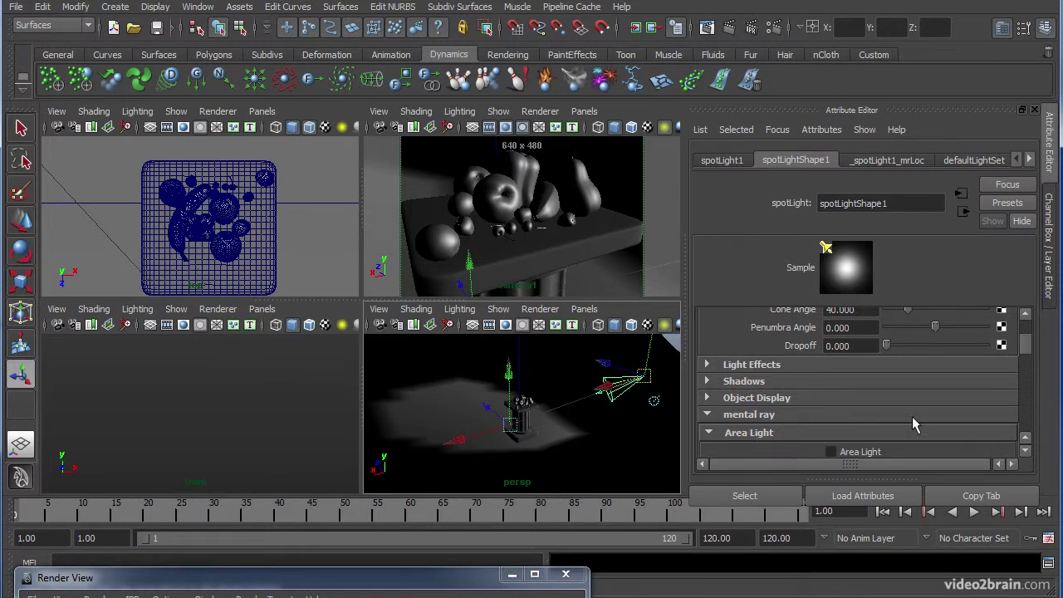
left_click_drag(1027, 351, 1027, 360)
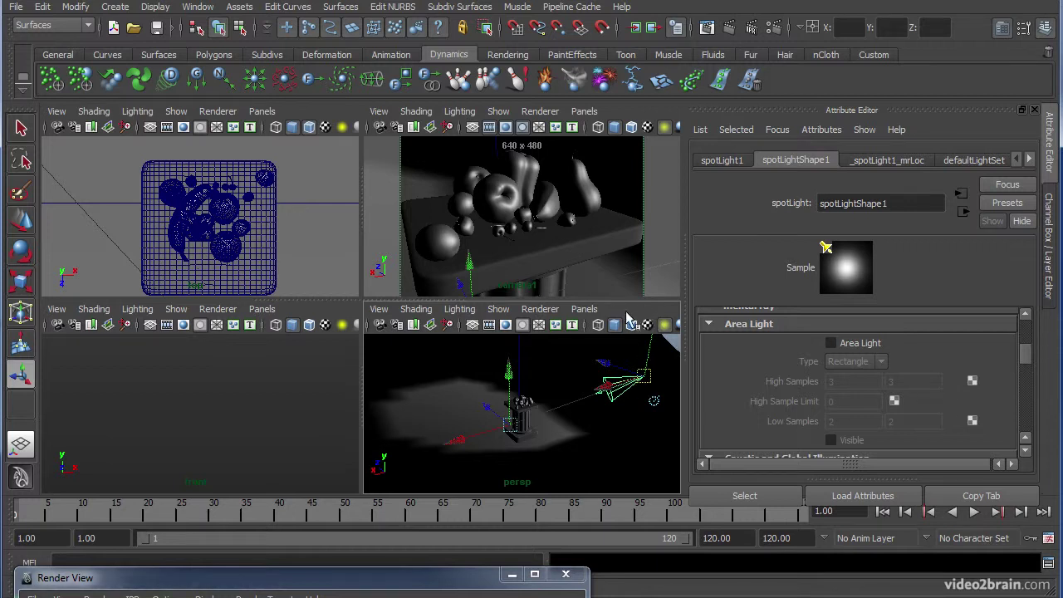
key("space")
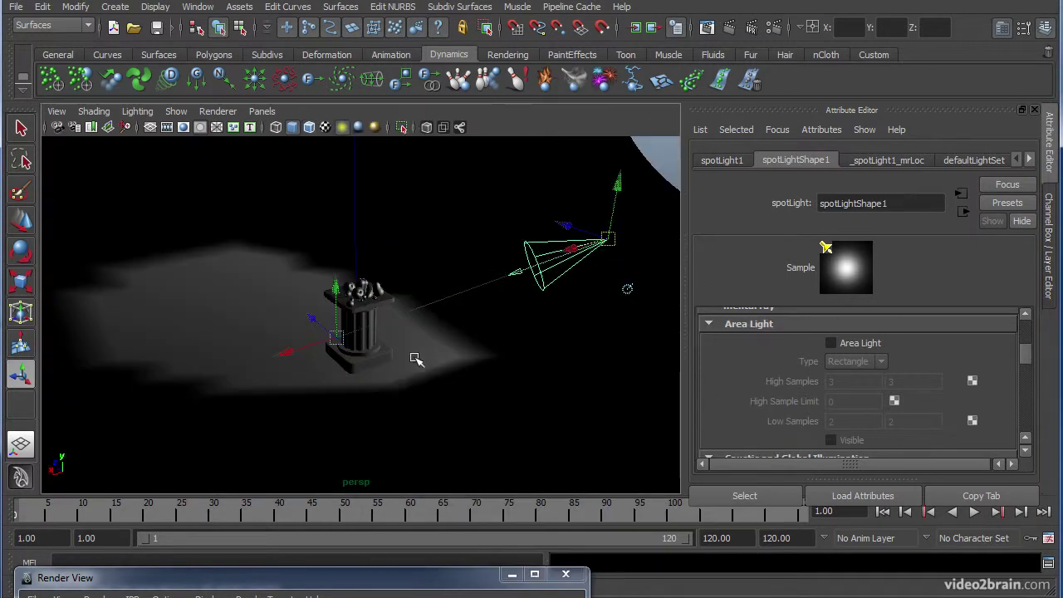
left_click_drag(416, 357, 504, 306, "alt")
Light the viewport with the scene's spotlight and enable Area Light on it
key("7")
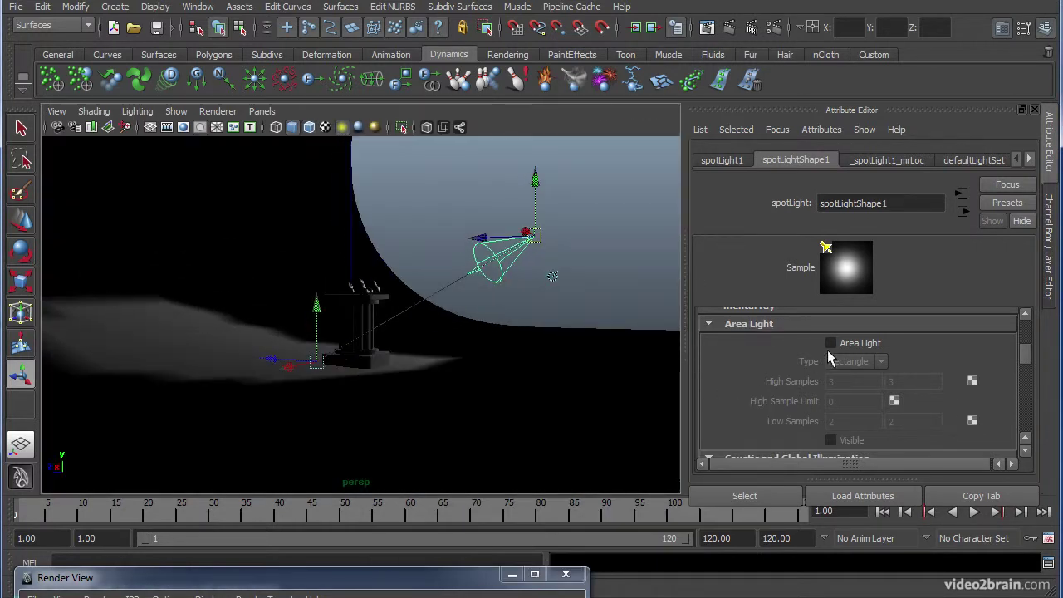
left_click(847, 342)
left_click_drag(563, 290, 565, 268, "alt")
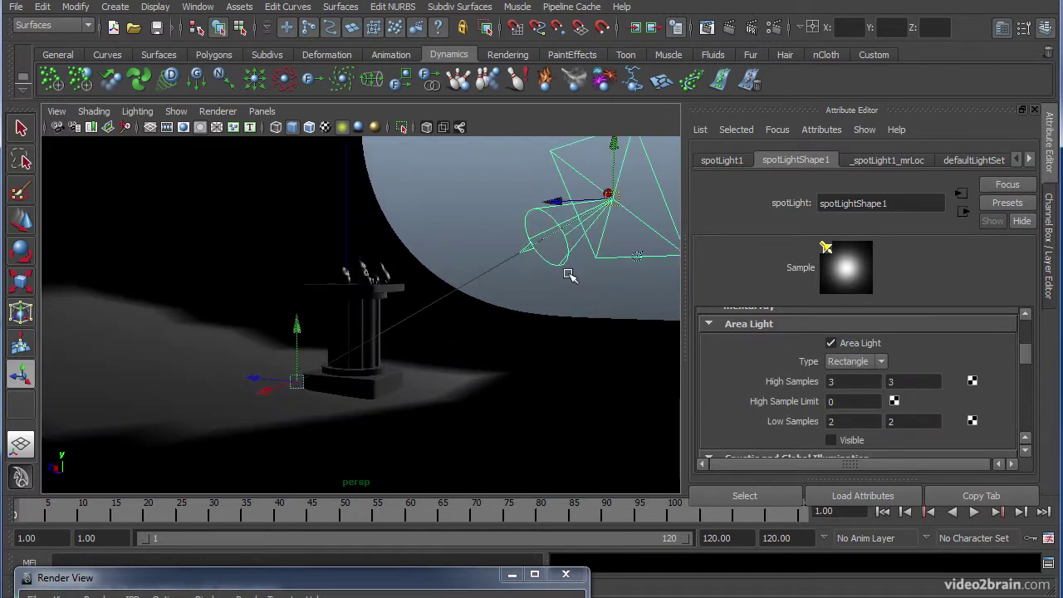
right_click_drag(565, 268, 472, 348, "alt")
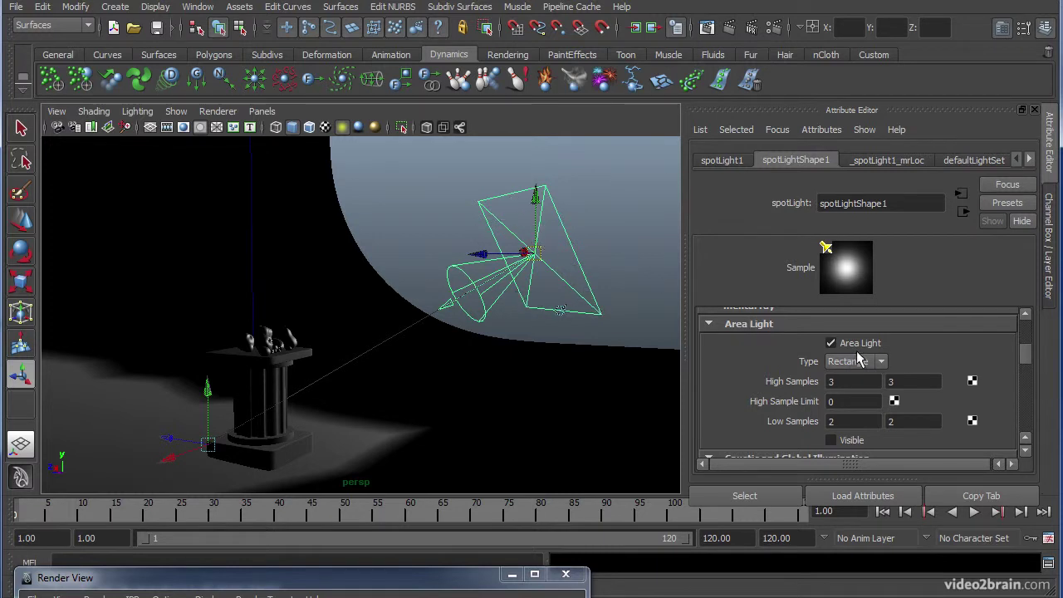
Try the Disc, Sphere, Cylinder and User area light types, then settle on Rectangle
left_click(855, 361)
left_click(855, 387)
left_click(855, 361)
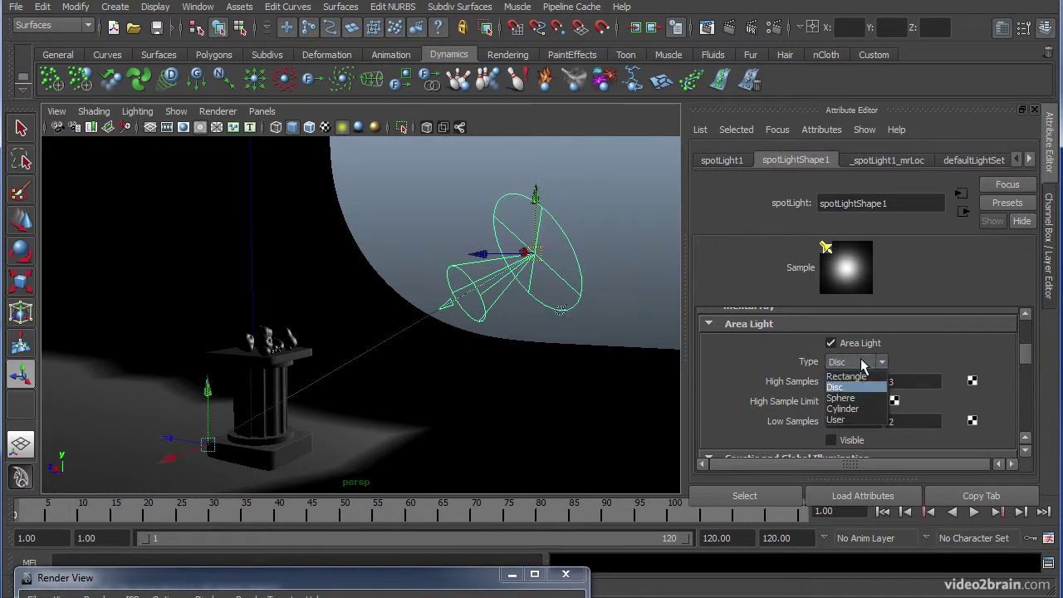
left_click(859, 399)
left_click(859, 363)
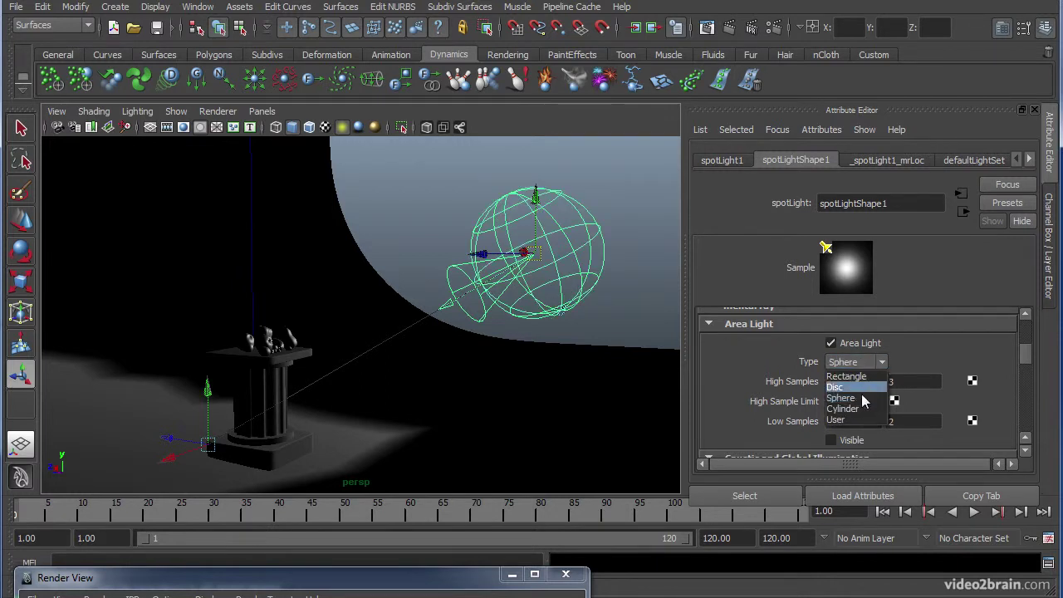
left_click(855, 400)
left_click(861, 364)
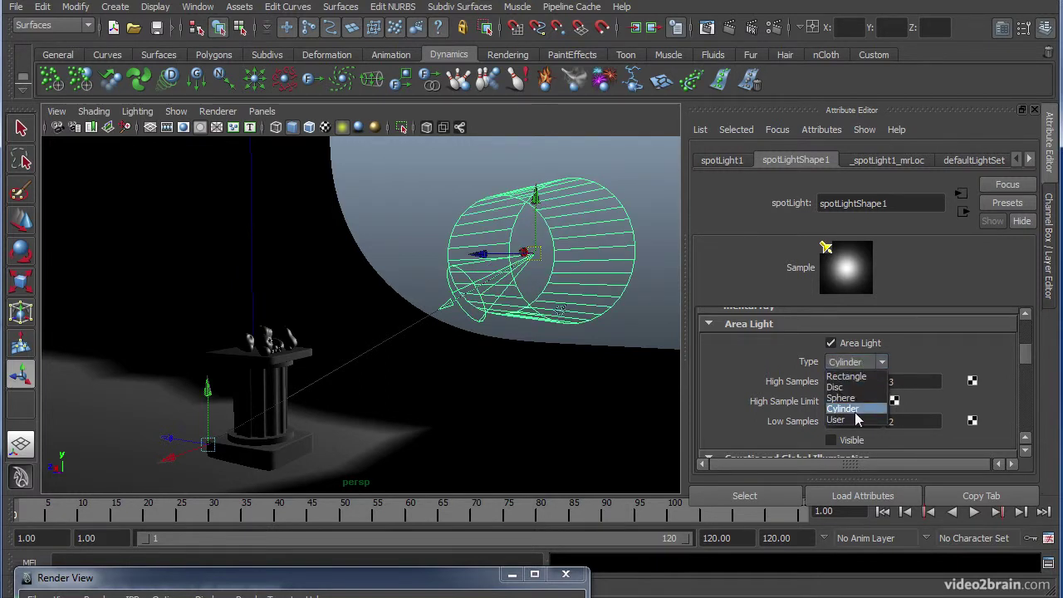
left_click(859, 420)
left_click(863, 362)
left_click(855, 375)
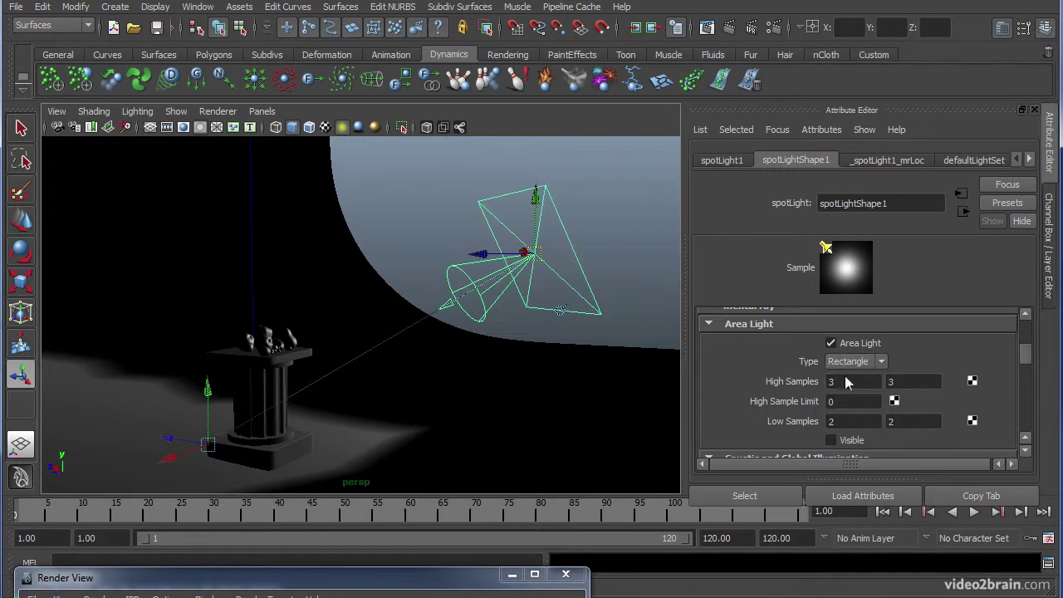
mouse_move(387, 330)
left_mouse_down("alt")
mouse_move(481, 316)
mouse_move(427, 319)
left_mouse_up("alt")
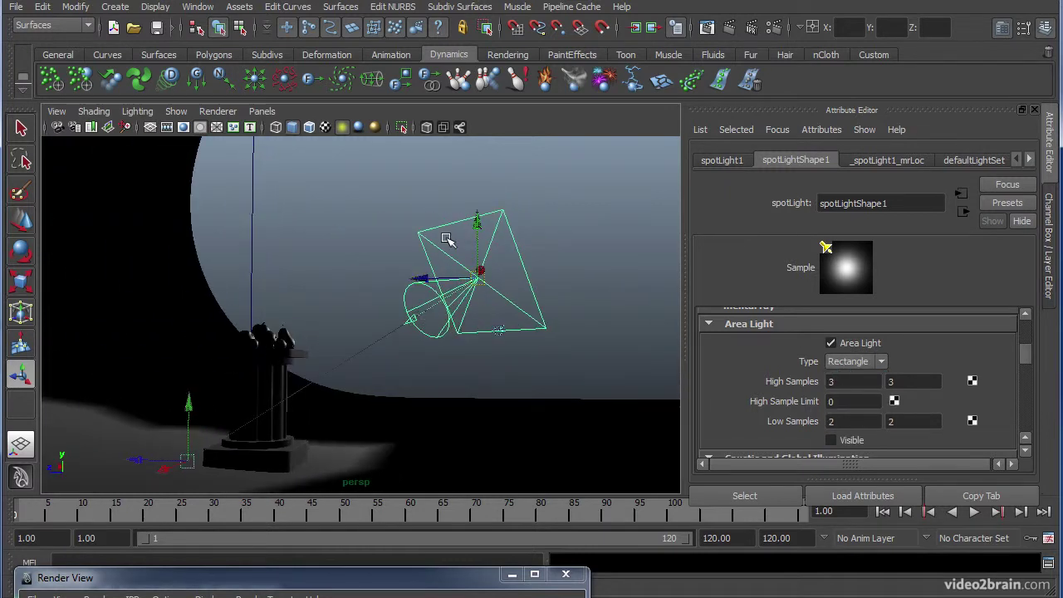
left_click_drag(535, 307, 472, 318, "alt")
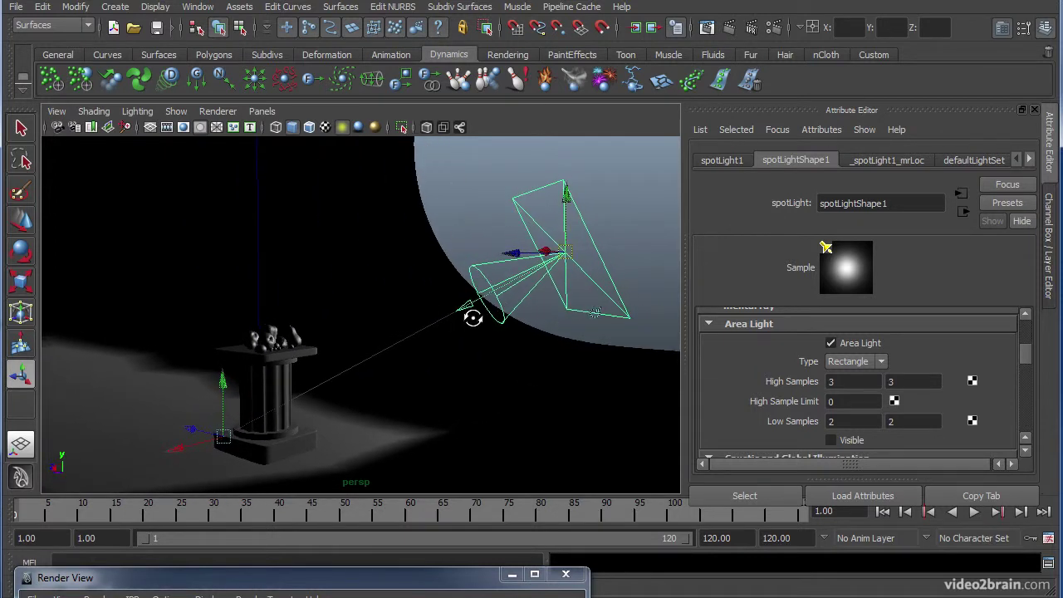
Re-render the fruit still life with the rectangular area light
left_click_drag(404, 583, 773, 23)
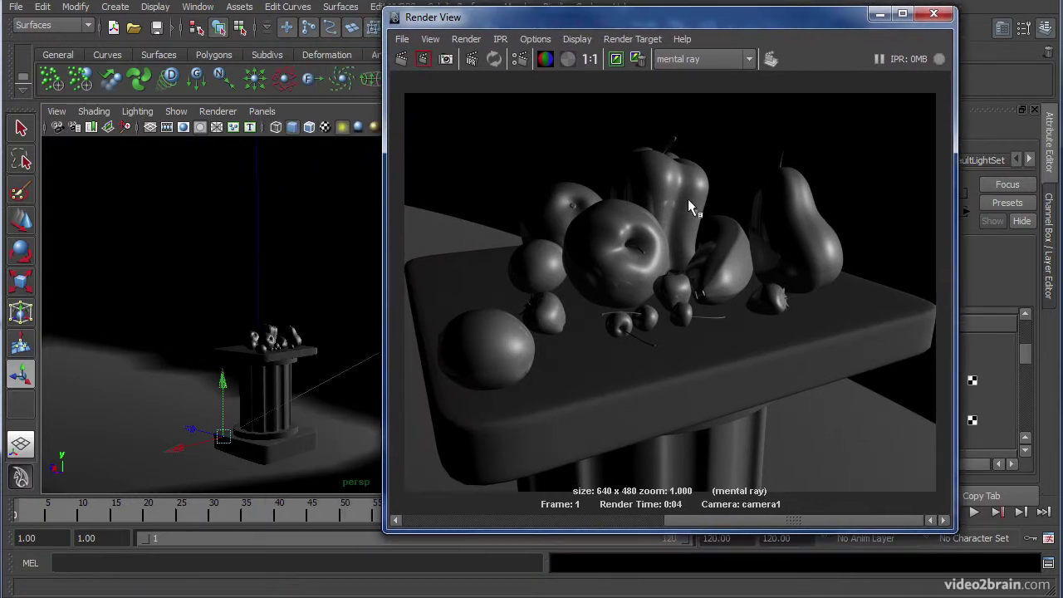
left_click_drag(773, 19, 540, 41)
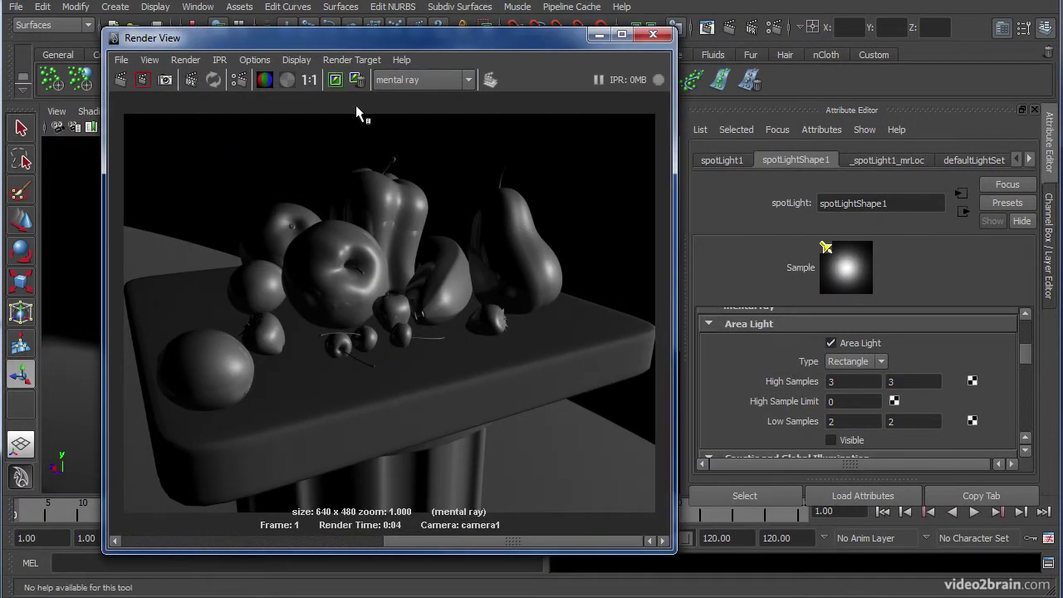
left_click(120, 79)
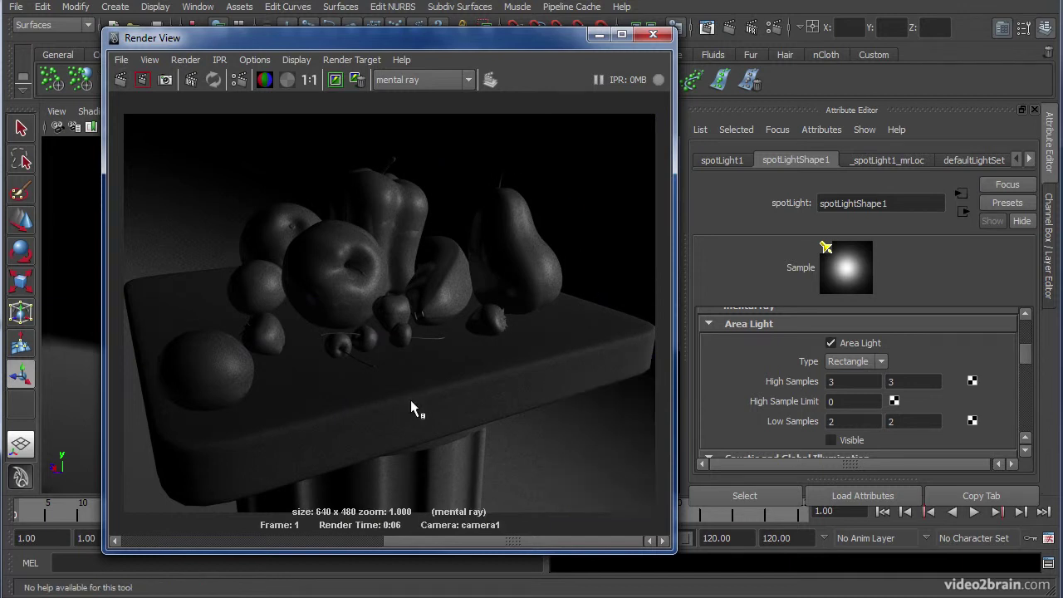
Flip between the grainy area-light render and the previous brighter stored render
left_click(355, 539)
left_click(463, 536)
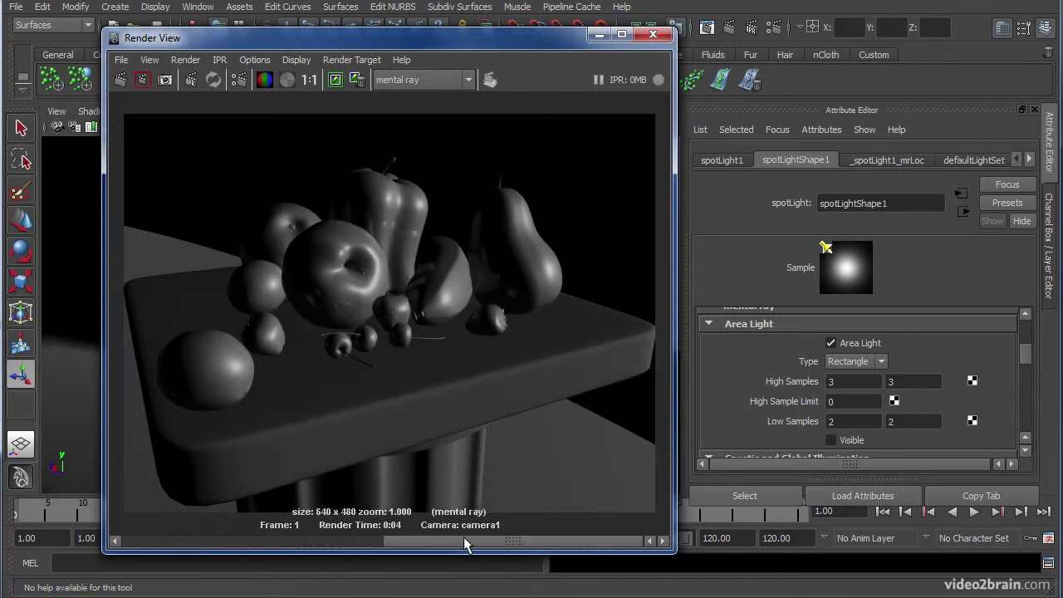
left_click(373, 540)
left_click(463, 538)
left_click(371, 537)
left_click(523, 536)
left_click(374, 537)
left_click(465, 537)
left_click(424, 538)
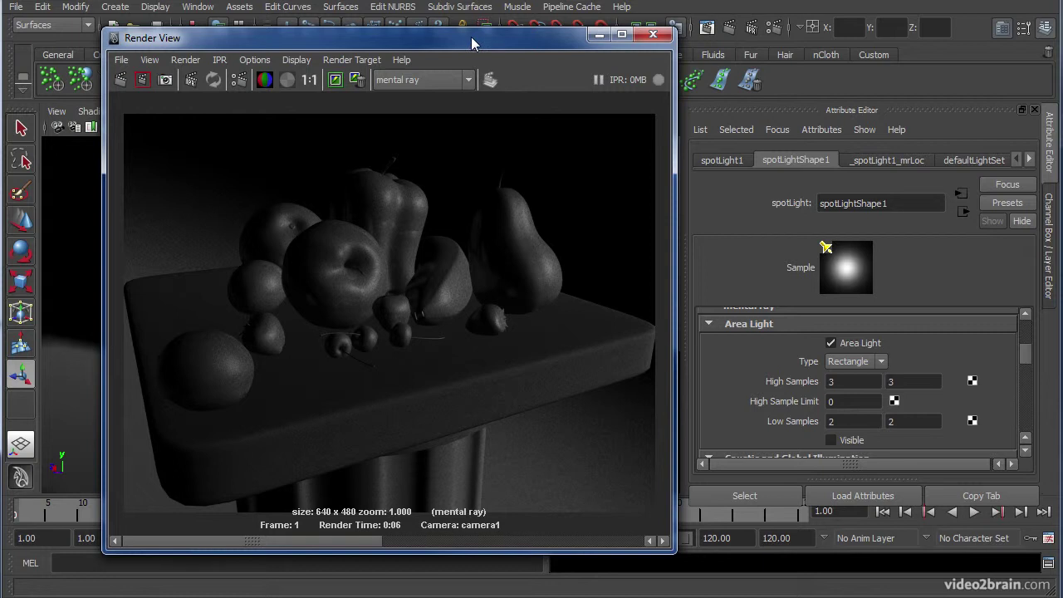
Keep the area-light render in Render View and change the spotlight's Decay Rate from No Decay to Linear
mouse_move(470, 37)
left_mouse_down()
mouse_move(465, 73)
mouse_move(457, 51)
left_mouse_up()
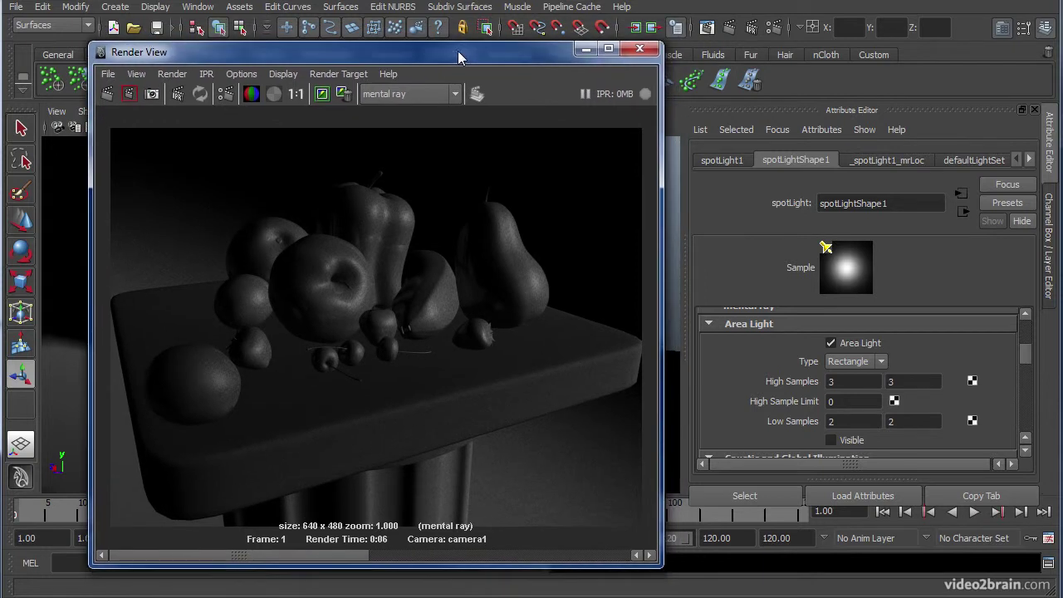
left_click(323, 95)
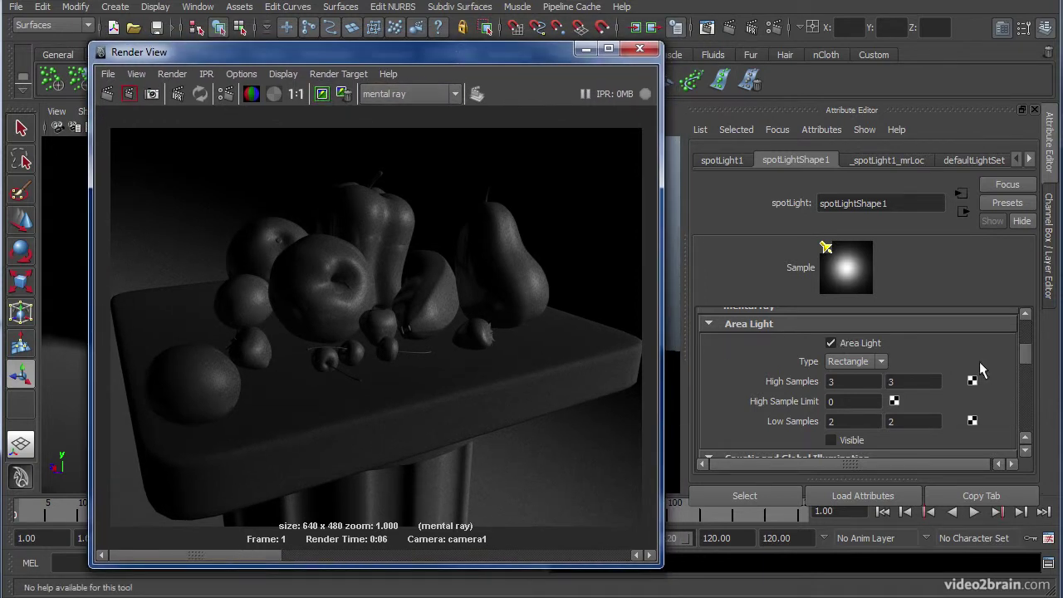
left_click_drag(1027, 366, 1030, 347)
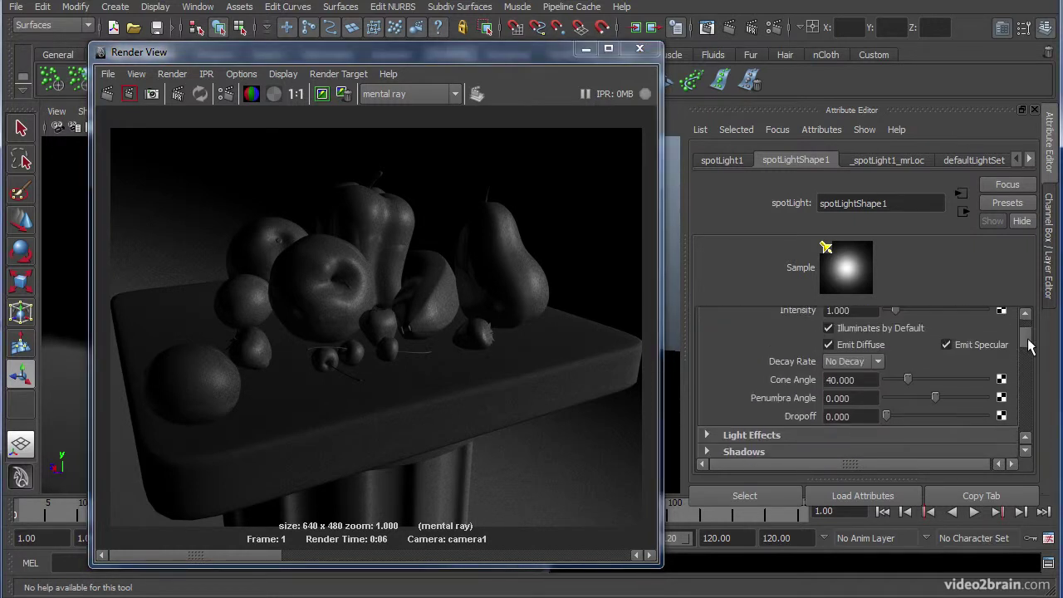
left_click(879, 362)
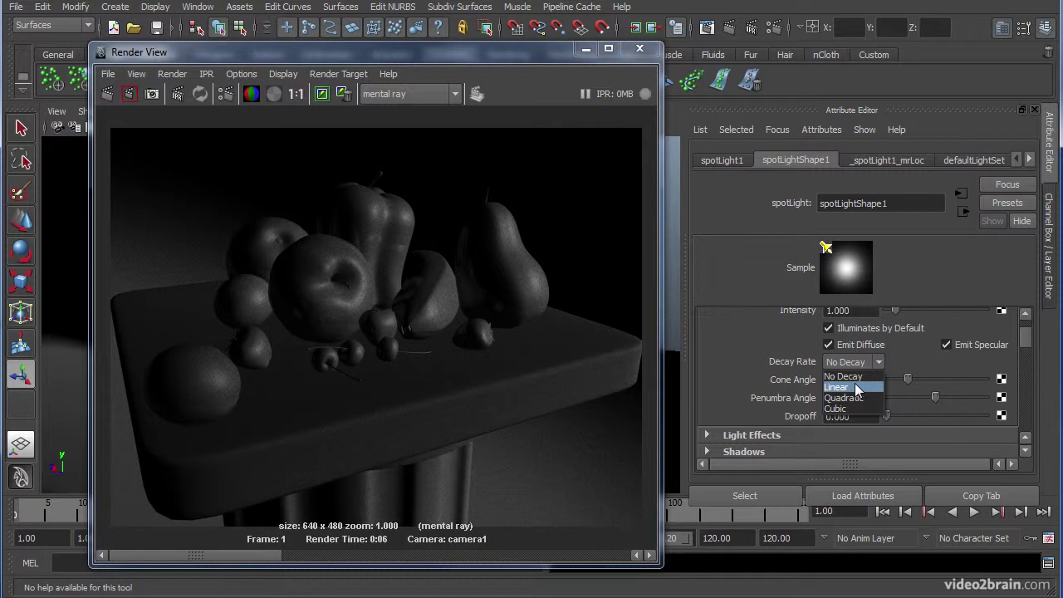
left_click(857, 388)
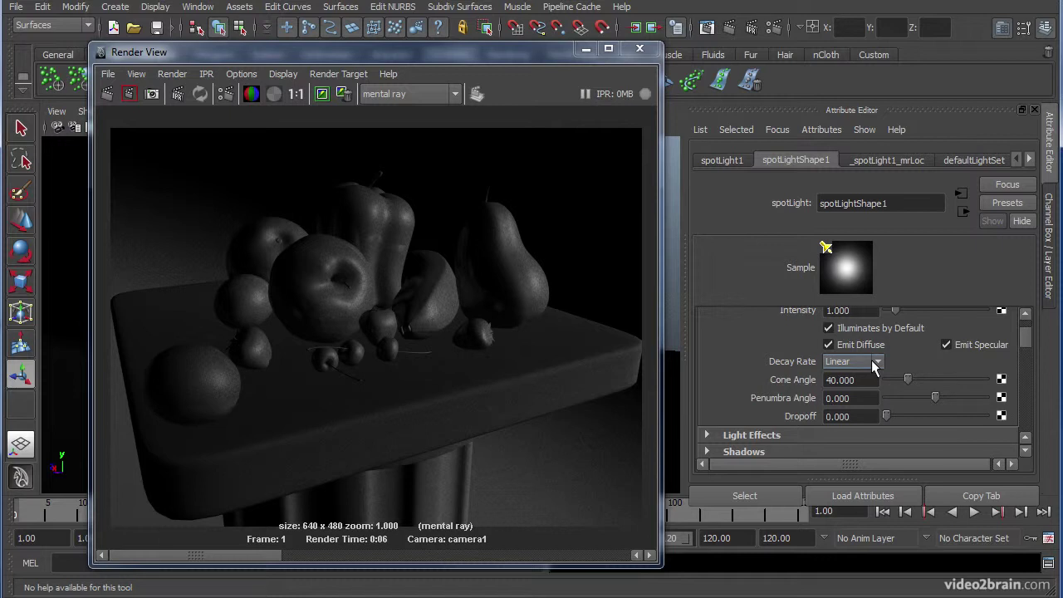
Re-render with Linear decay and compare the nearly black result against the kept image
left_click_drag(314, 59, 338, 49)
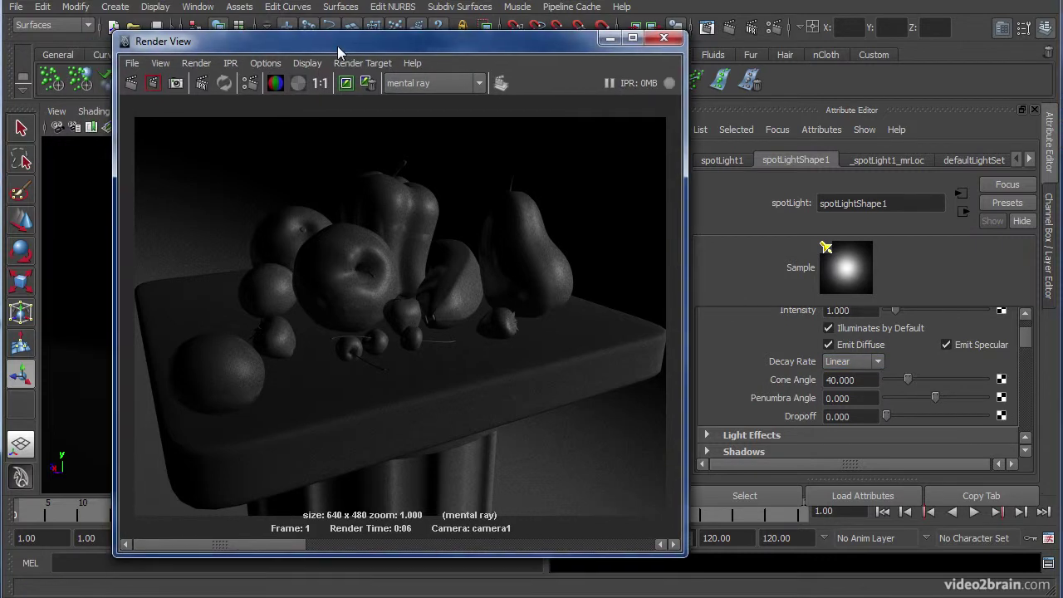
left_click(130, 84)
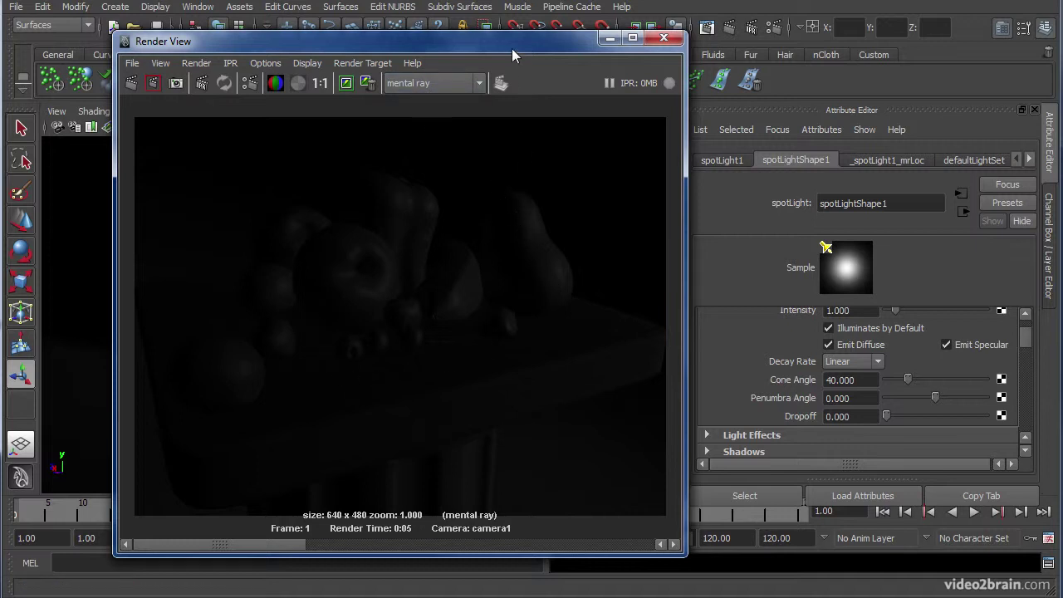
left_click_drag(511, 48, 539, 38)
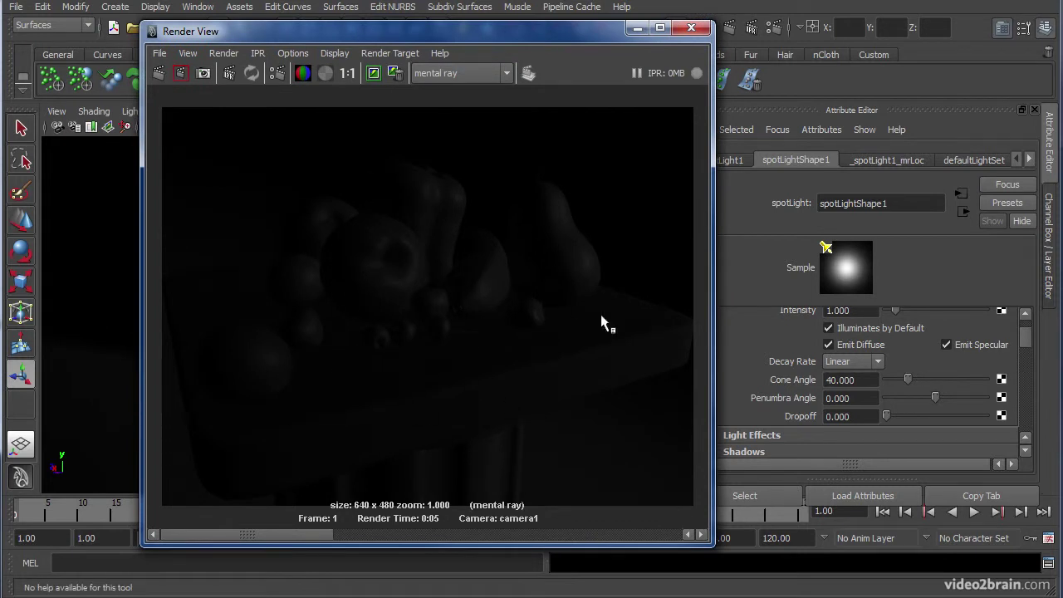
left_click_drag(502, 34, 551, 30)
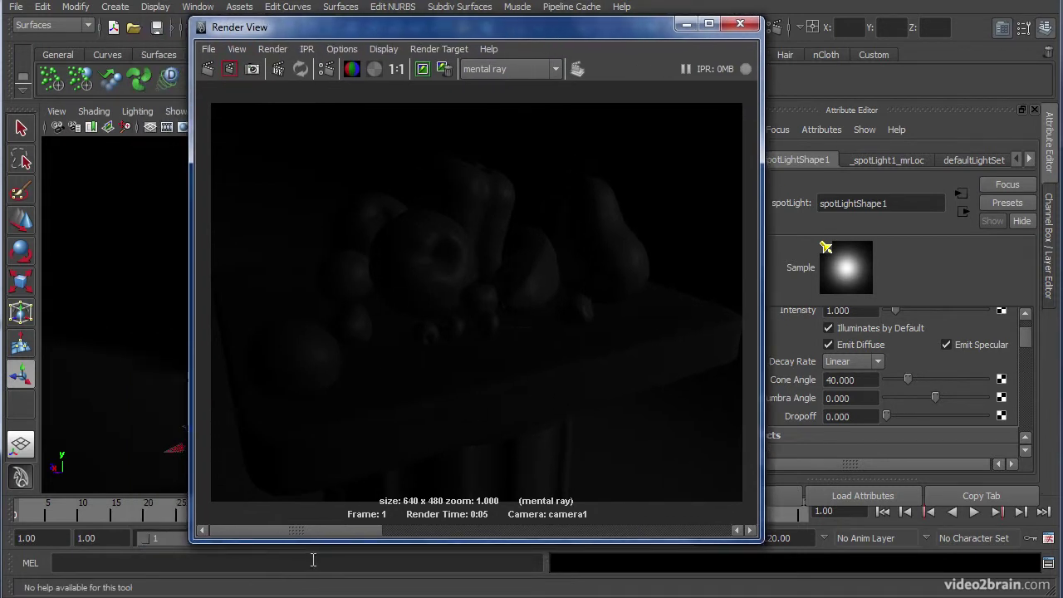
left_click_drag(320, 527, 360, 515)
Set the spotlight's Intensity to 8
left_click_drag(636, 31, 534, 30)
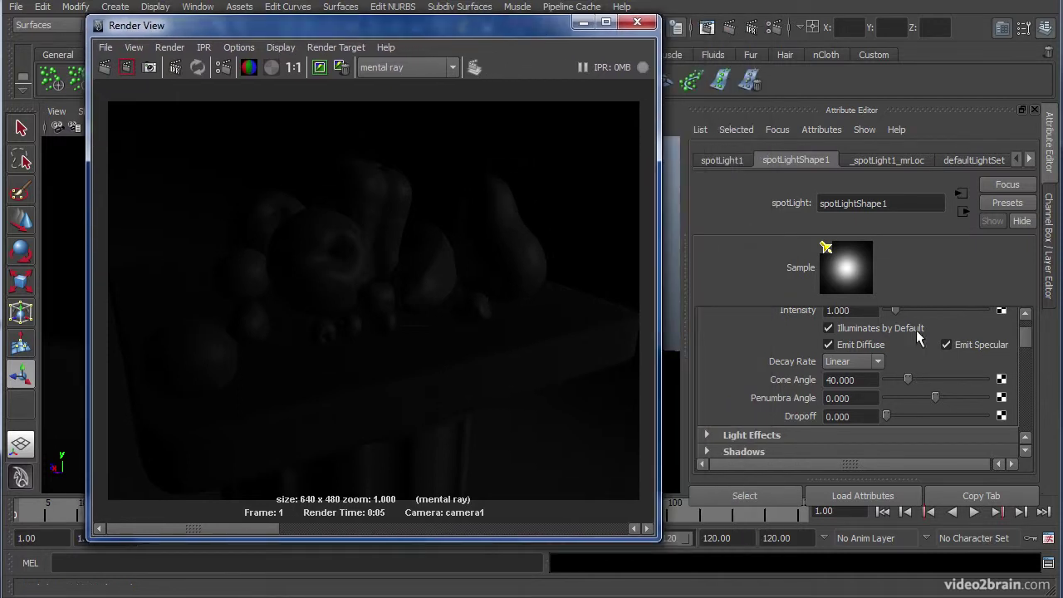
left_click_drag(1025, 334, 1024, 312)
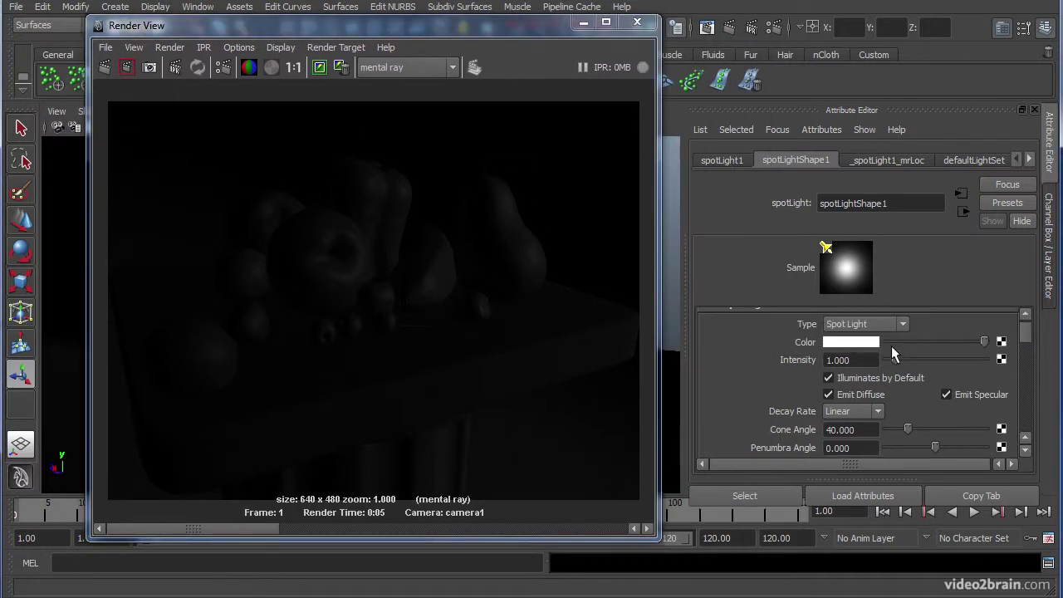
left_click(864, 360)
double_click(864, 359)
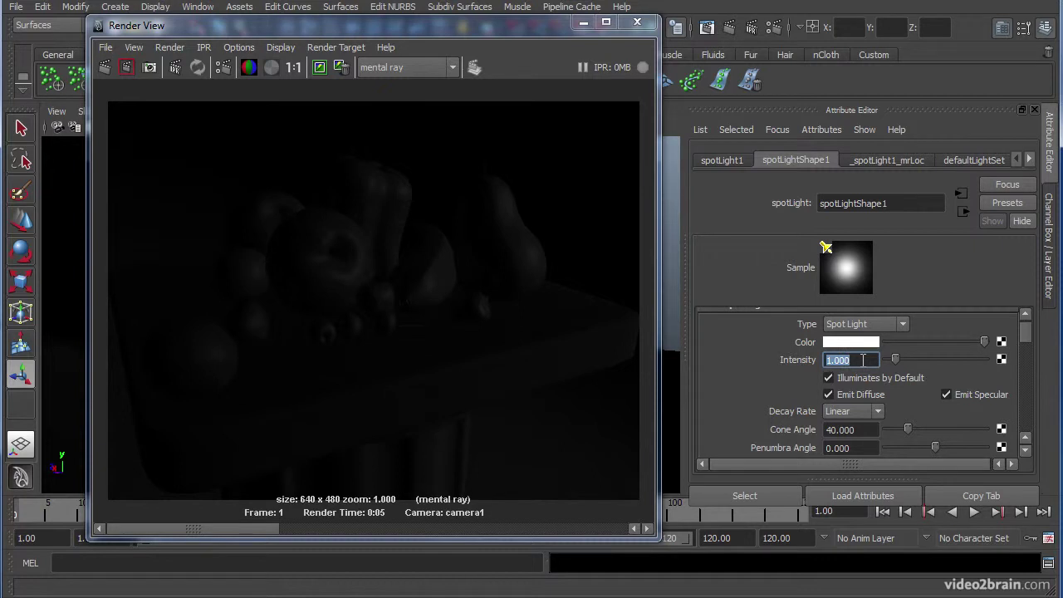
type("8")
key("Return")
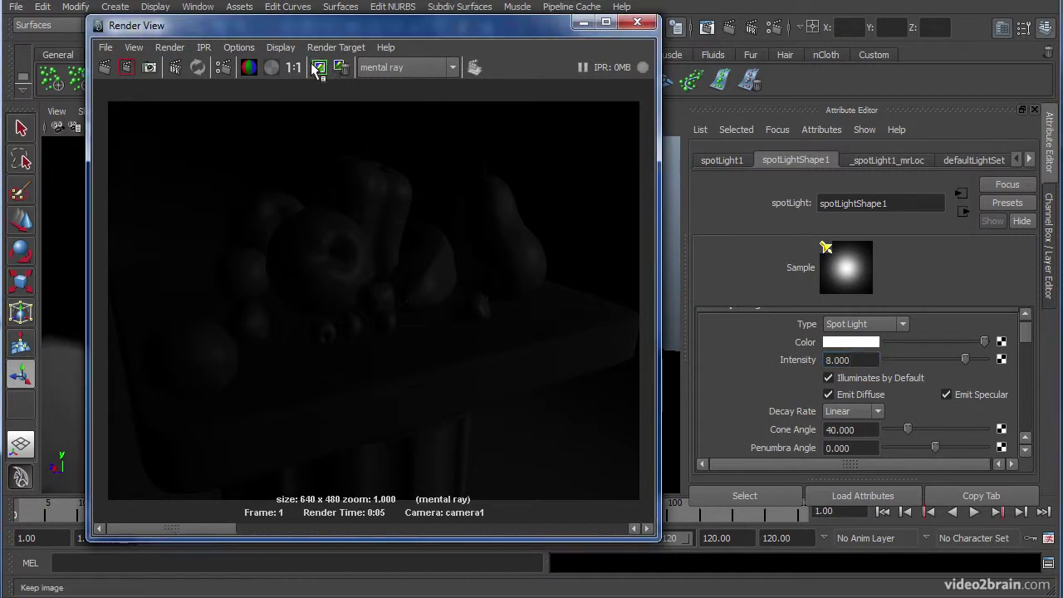
Re-render with intensity 8 and remove the dark stored render
left_click(106, 67)
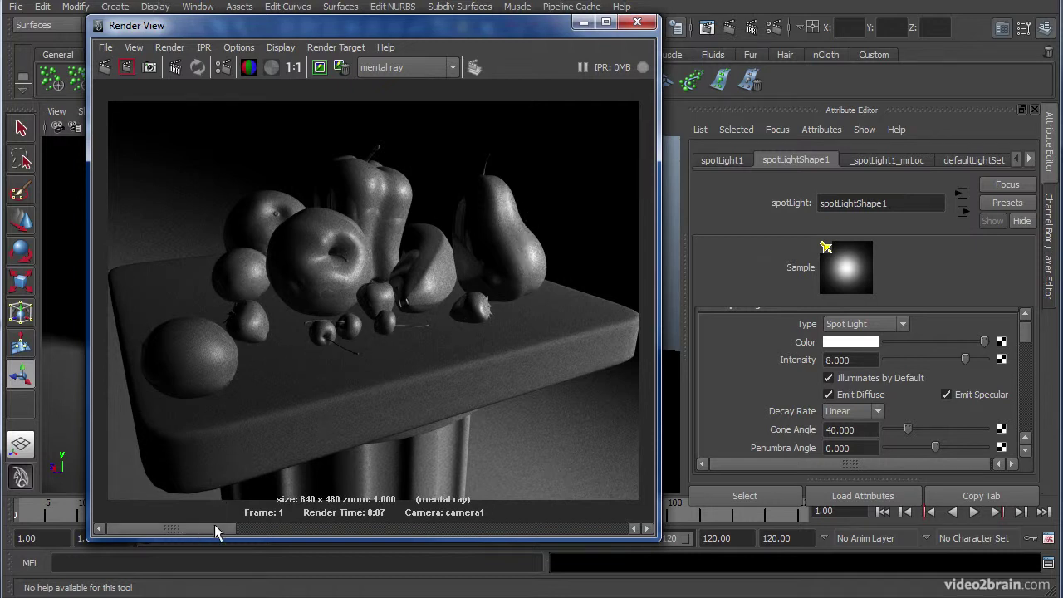
left_click_drag(214, 524, 312, 488)
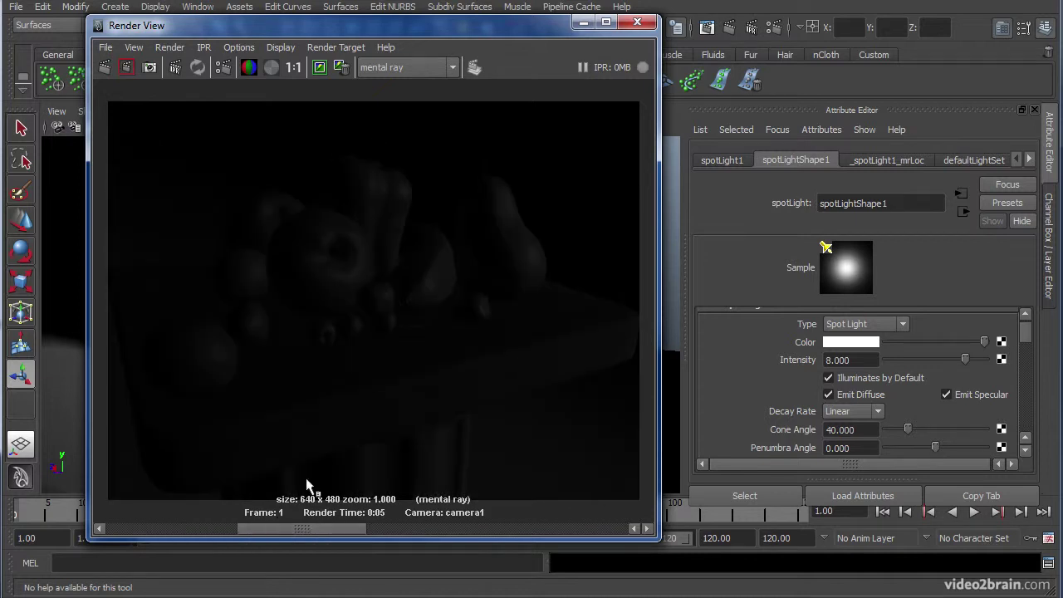
left_click(341, 68)
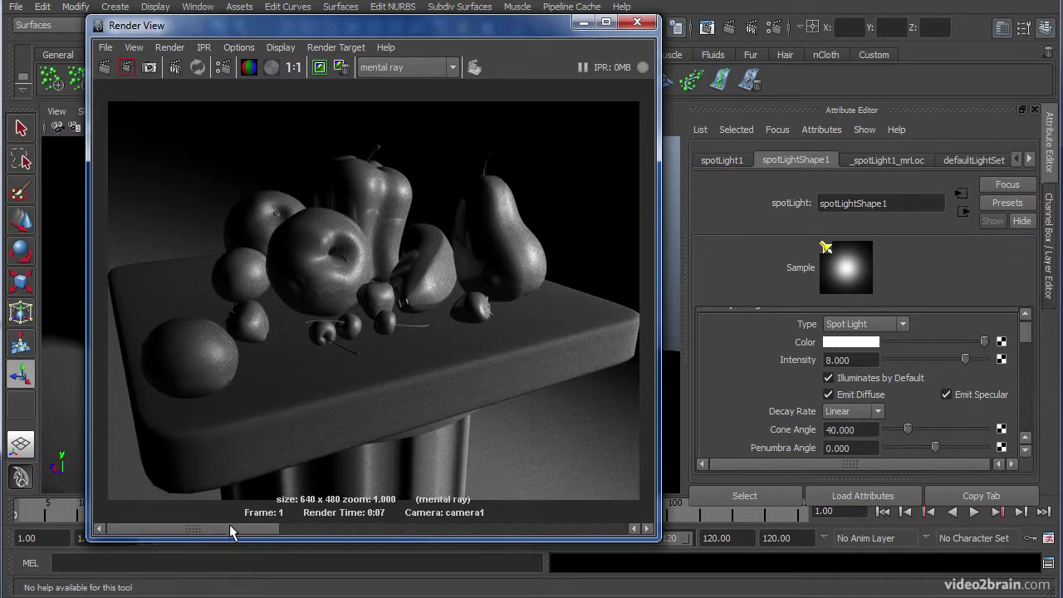
left_click_drag(314, 531, 243, 527)
Turn on Use Ray Trace Shadows in the spotlight's Shadows section and re-render
left_click_drag(1028, 332, 1026, 375)
left_click(725, 327)
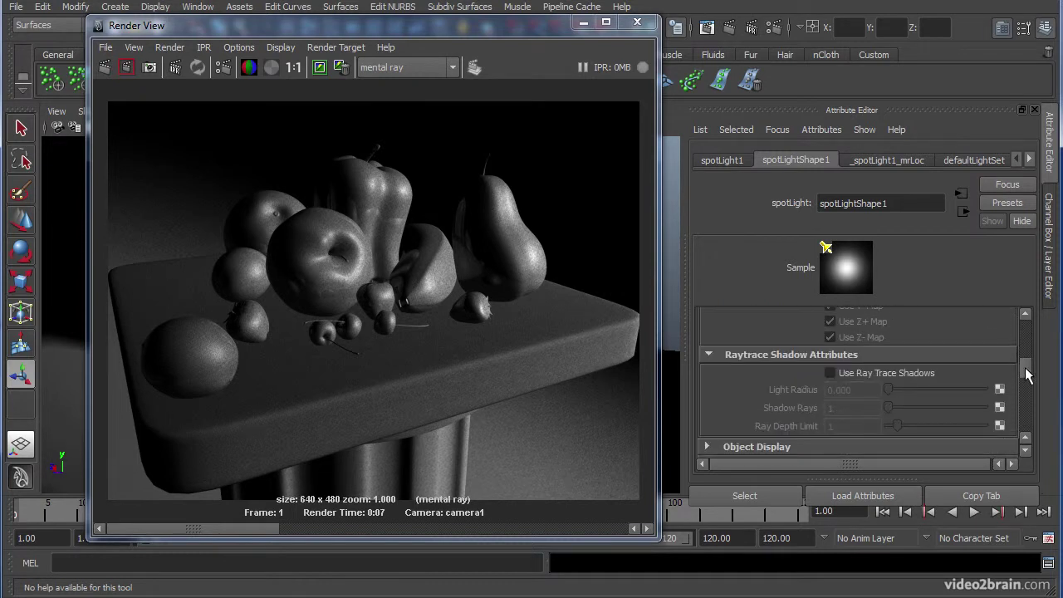
left_click(872, 373)
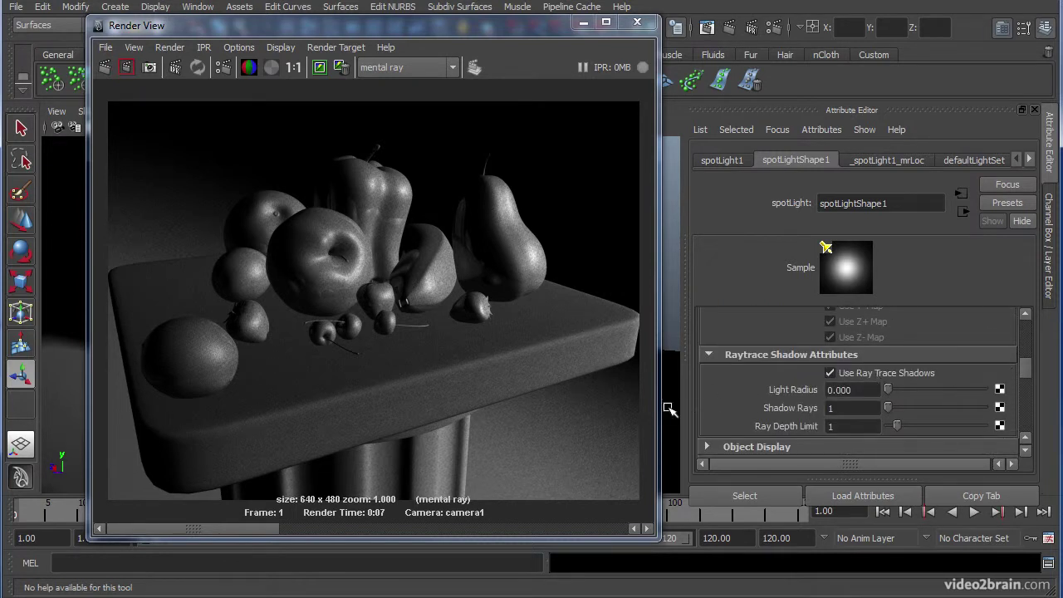
left_click(104, 68)
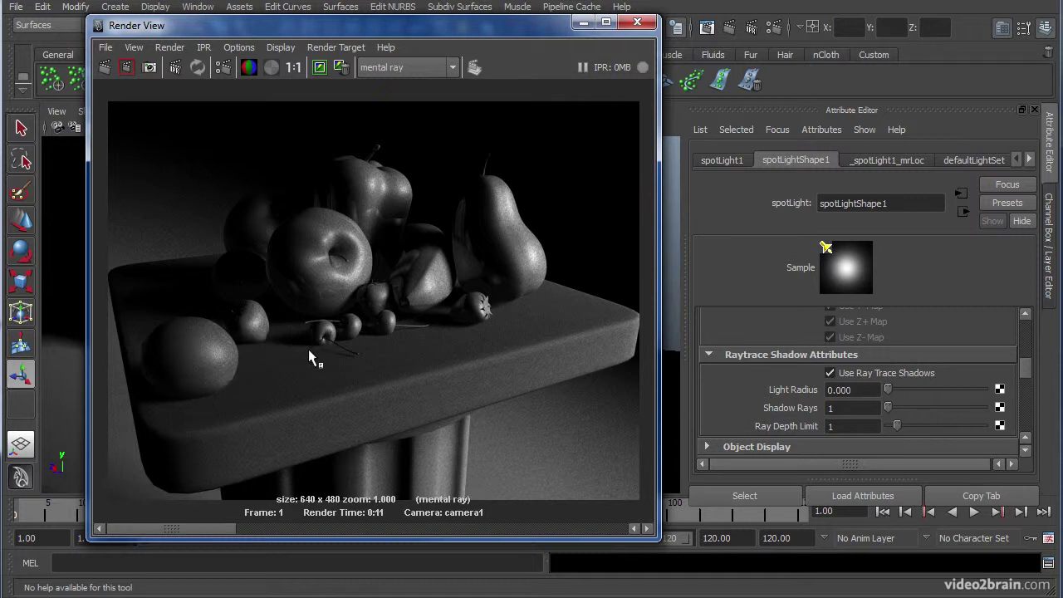
Zoom in on the cherries' shadows, then zoom out to 0.965 and pan to show the whole table
scroll(330, 349, "up", 5)
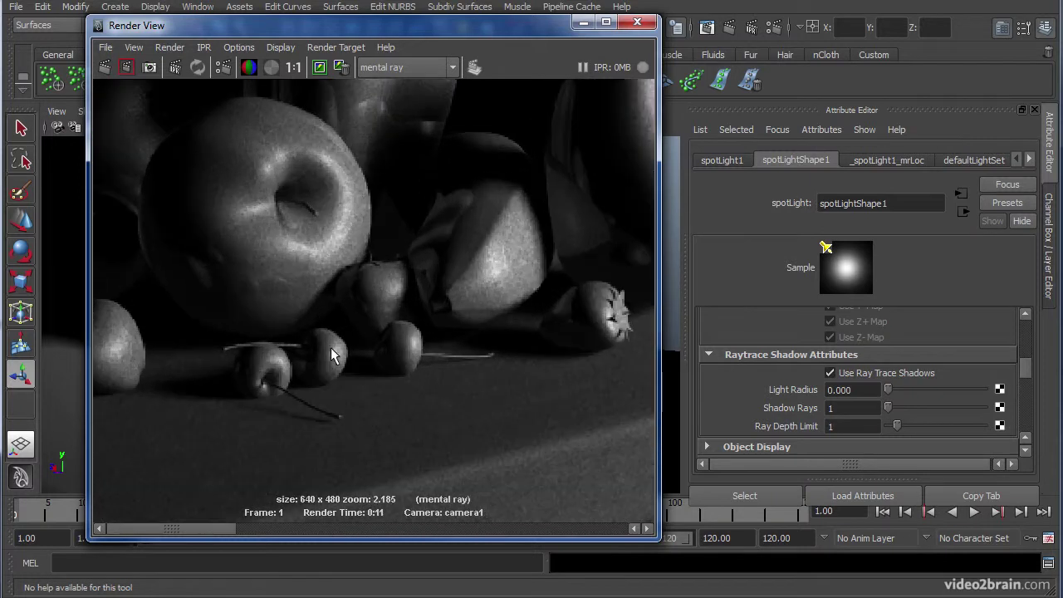
middle_click_drag(277, 373, 380, 359, "alt")
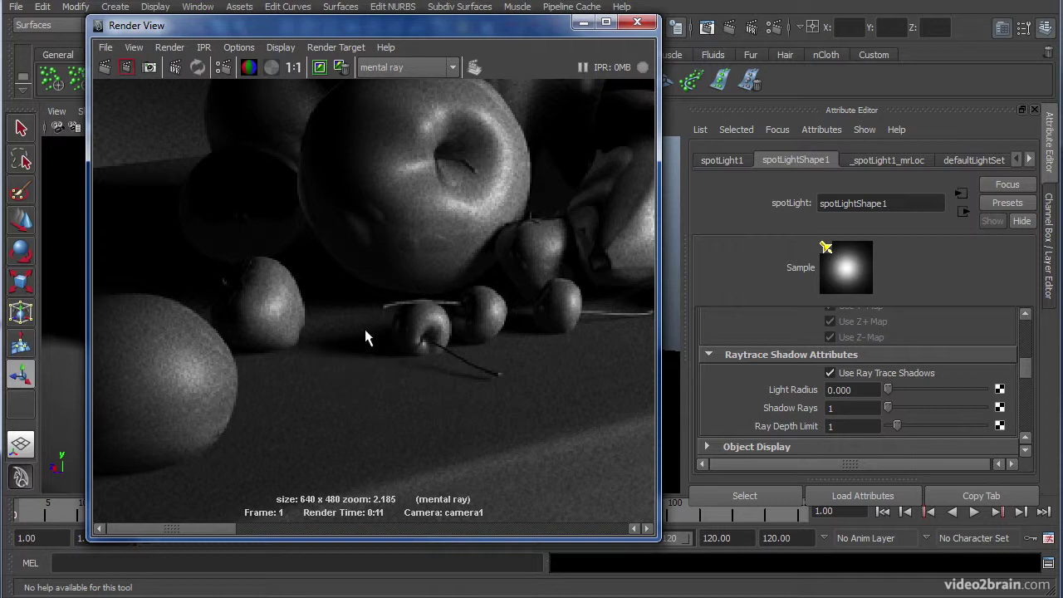
scroll(365, 329, "down", 5)
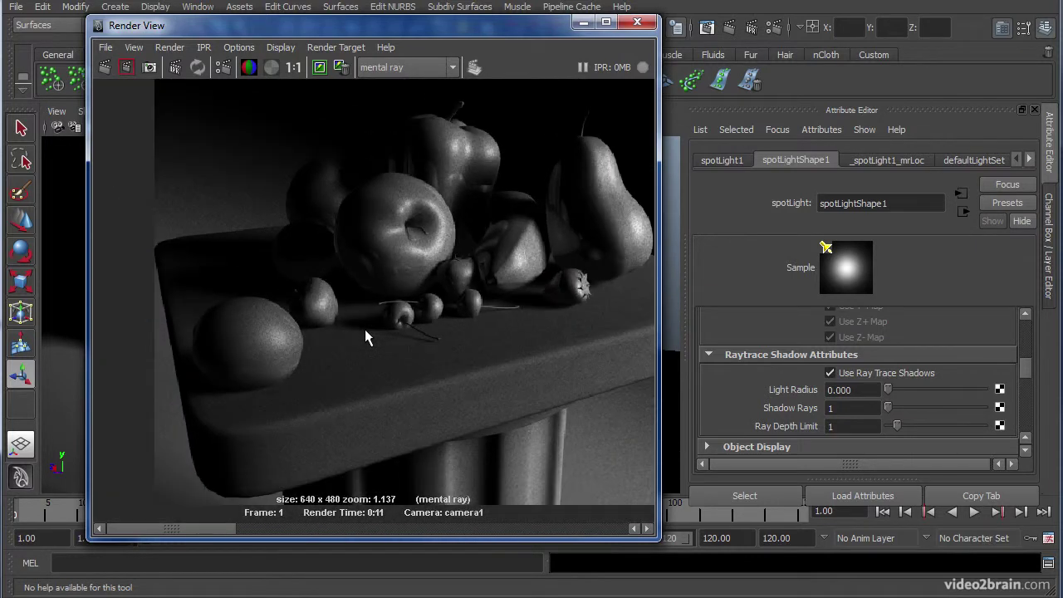
scroll(364, 328, "down", 1)
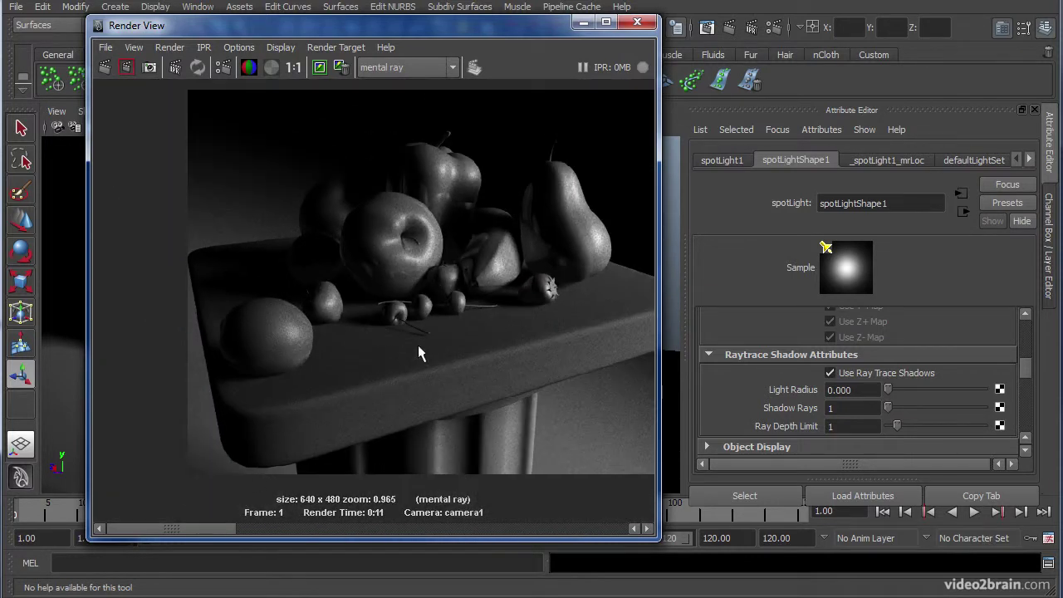
middle_click_drag(417, 344, 353, 361, "alt")
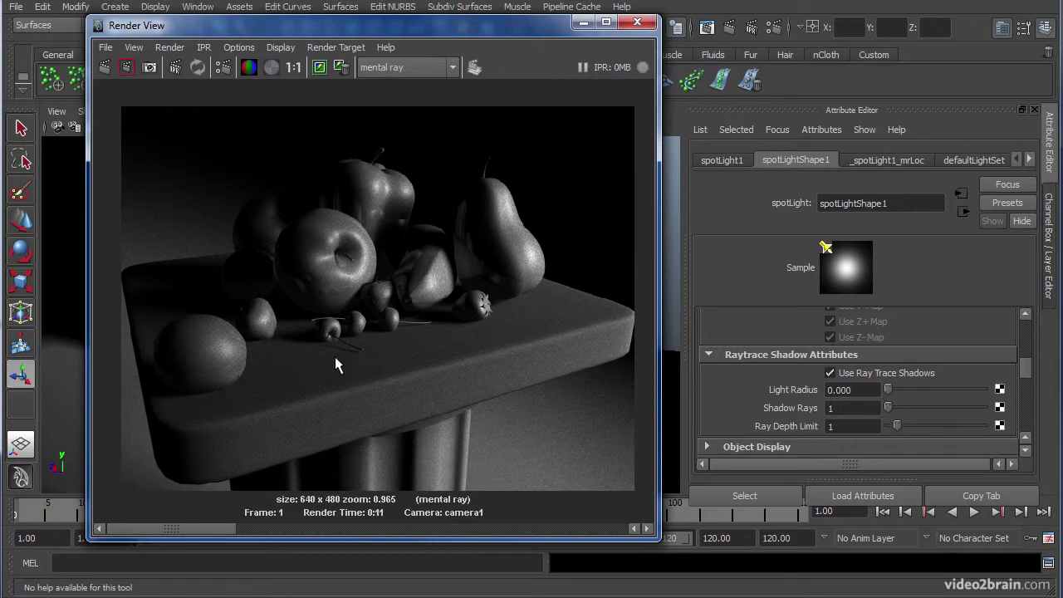
Choose Cubic in the spotlight's Decay Rate list, replacing Linear, with Intensity still 8
left_click(1028, 353)
scroll(1029, 349, "up", 5)
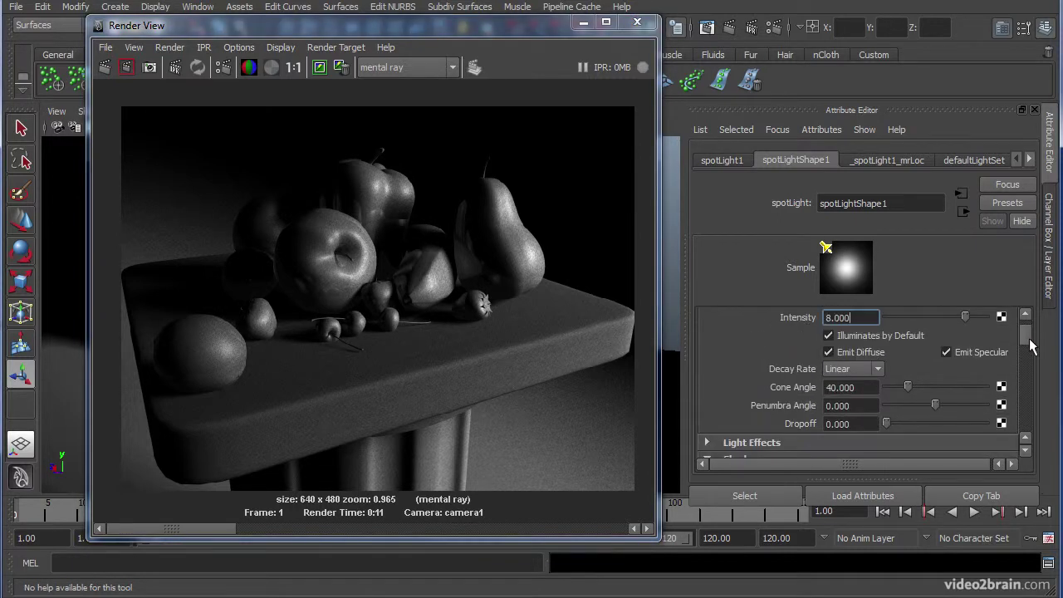
scroll(1028, 342, "down", 3)
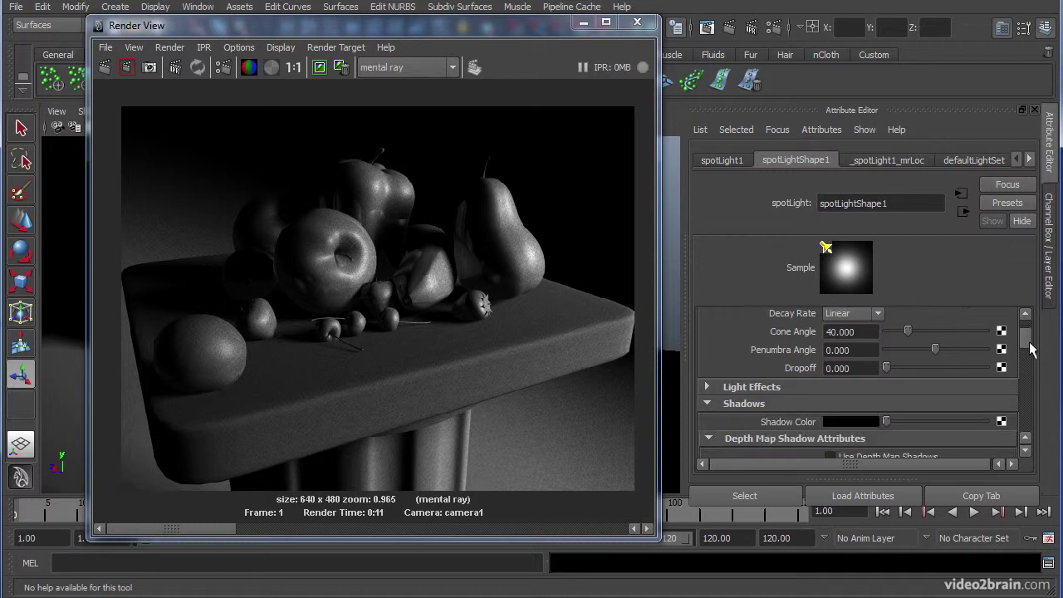
scroll(1028, 342, "up", 2)
left_click(877, 386)
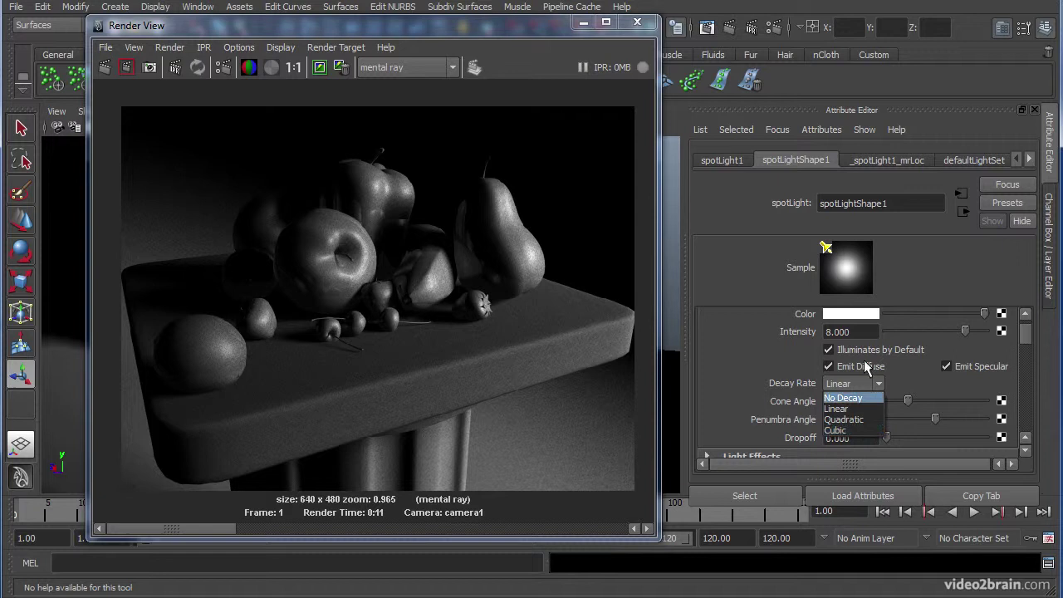
left_click(862, 331)
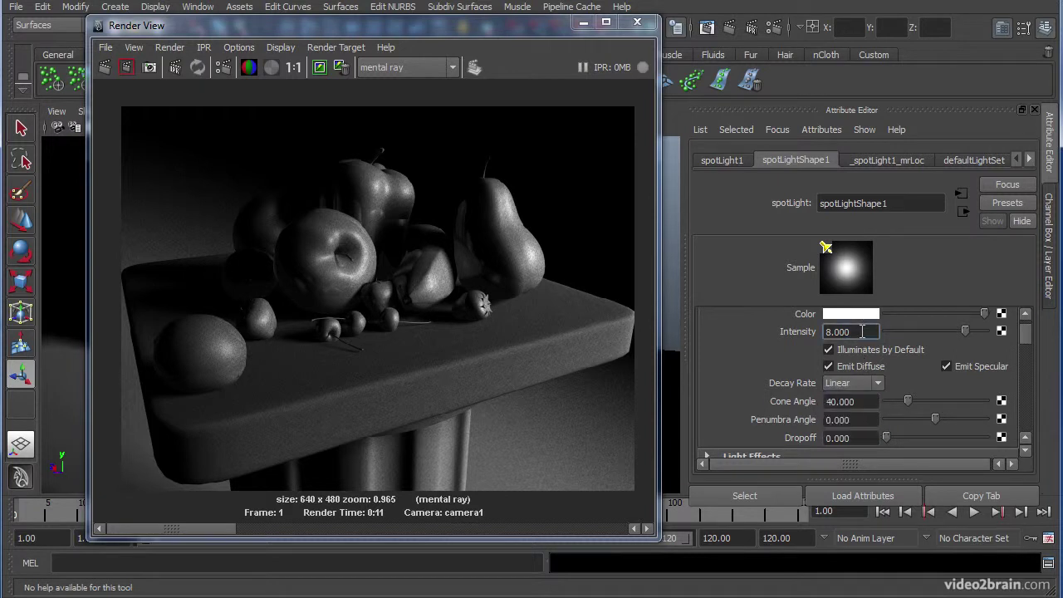
left_click(862, 382)
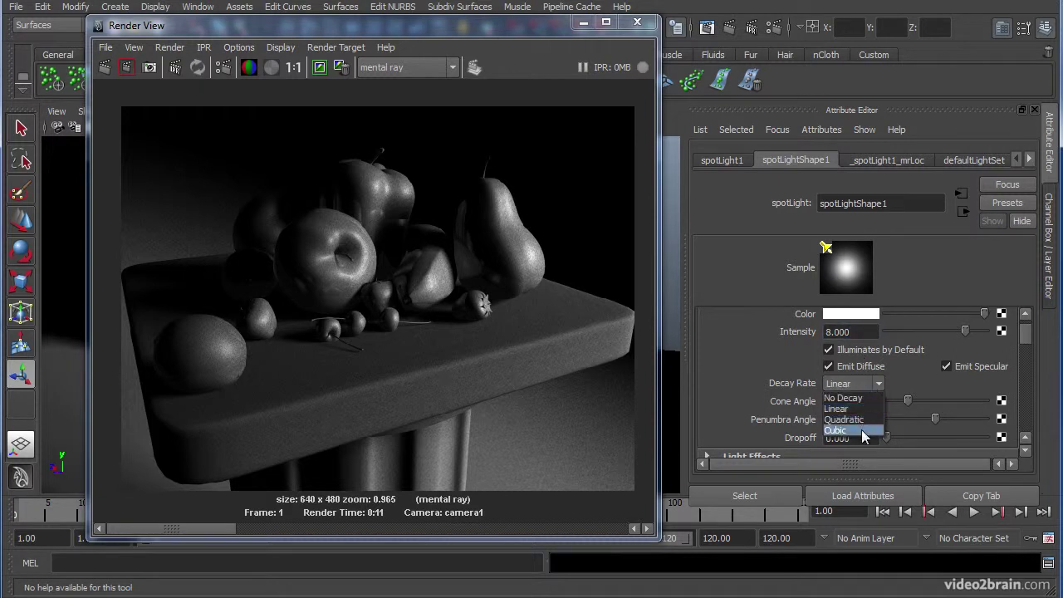
left_click(861, 429)
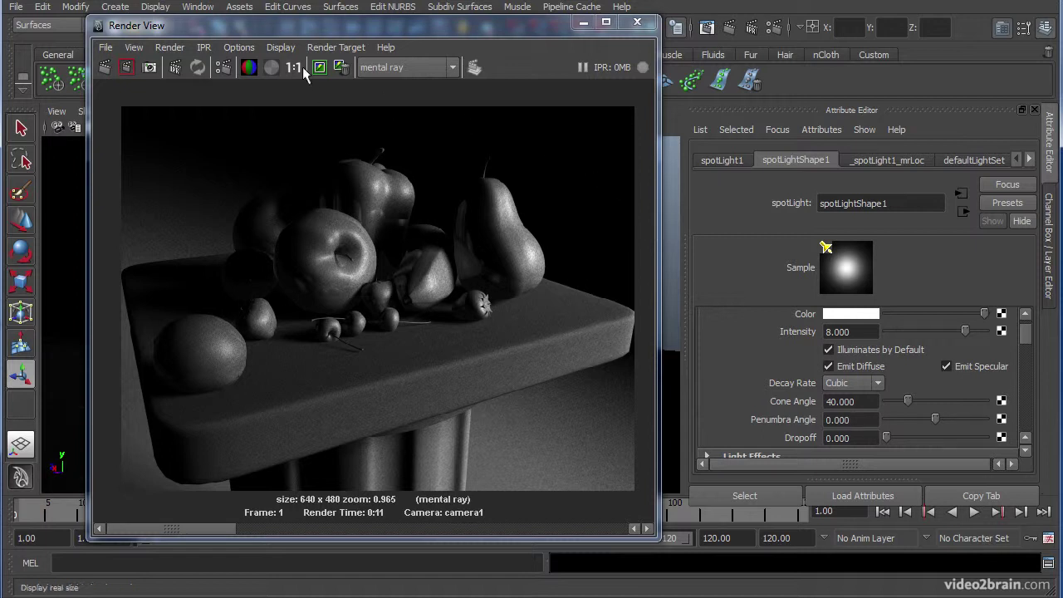
Re-render with cubic decay, then set spotlight Intensity to 32 and render again
left_click(106, 67)
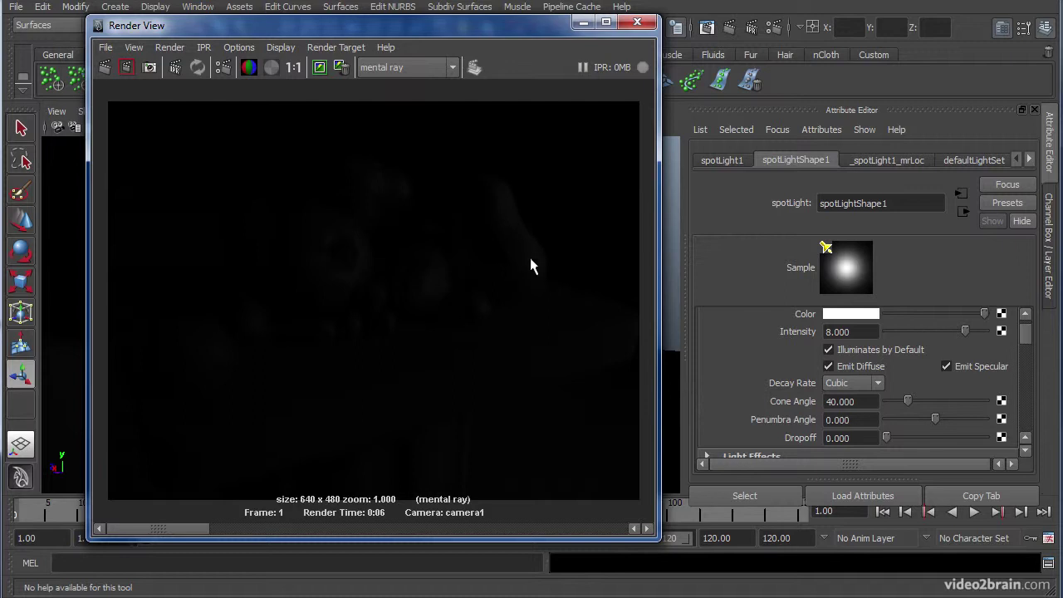
double_click(864, 329)
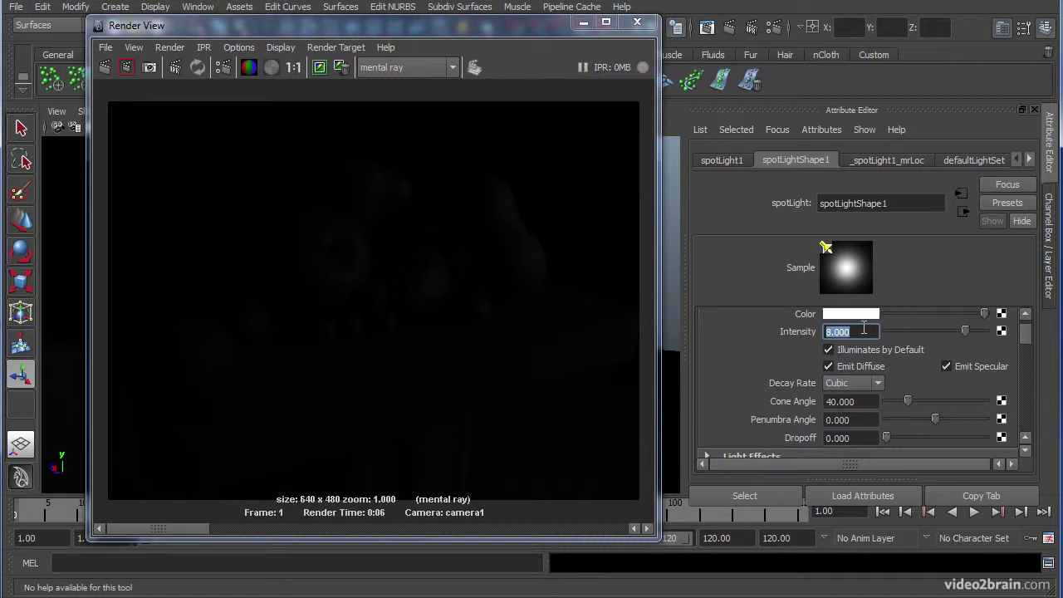
type("32")
key("Return")
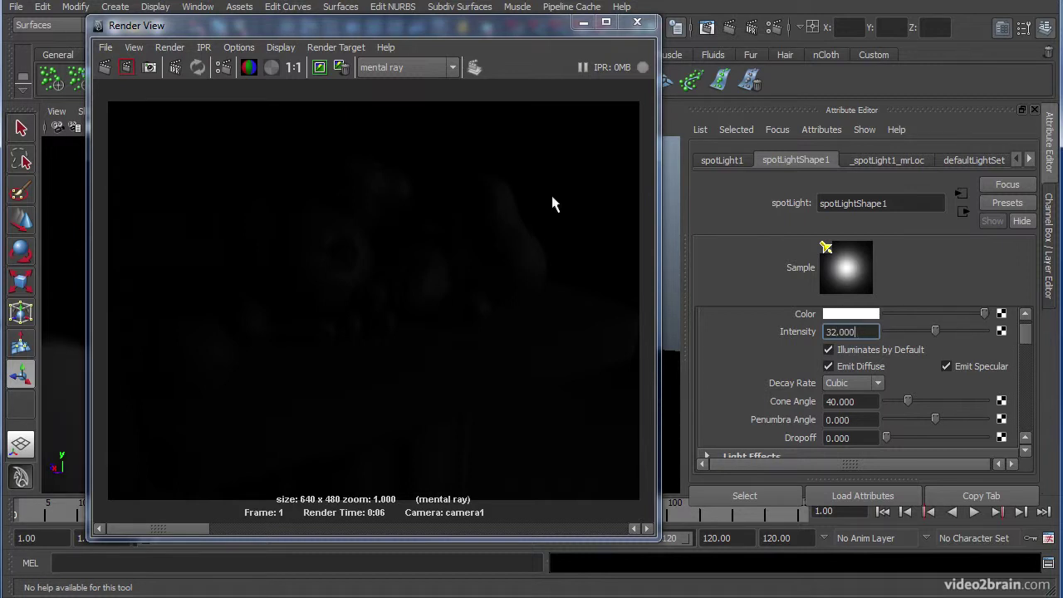
left_click(126, 68)
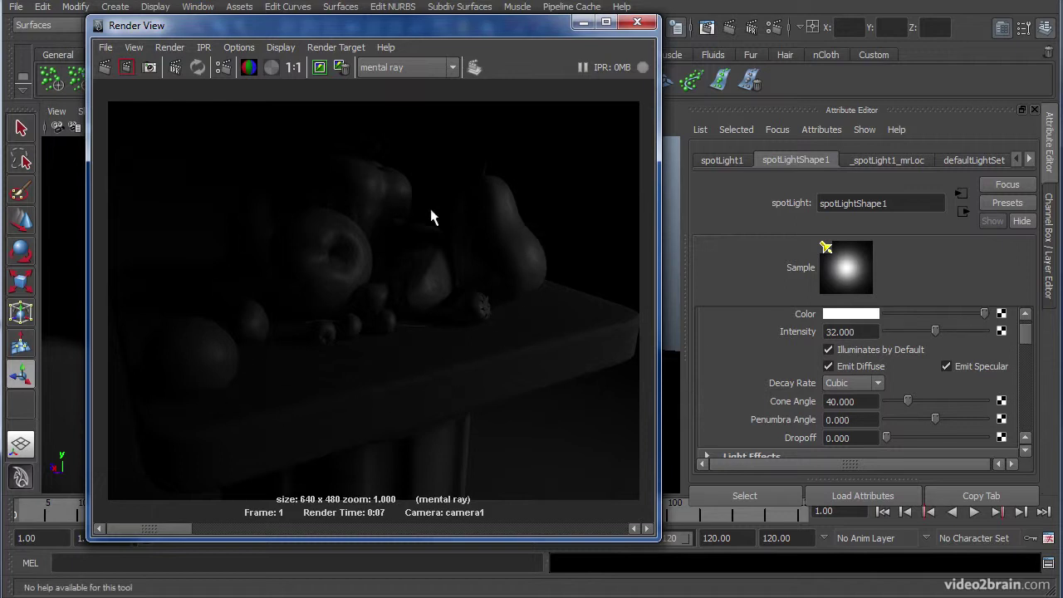
Set the spotlight Intensity to 124 and re-render the fruit still life with cubic decay
left_click(868, 331)
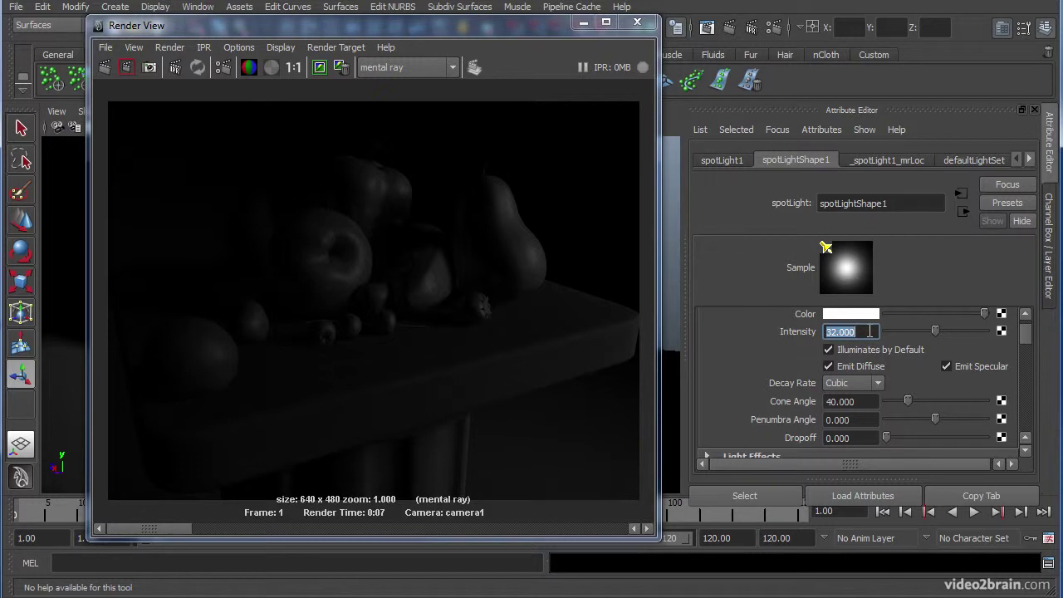
type("124")
key("Return")
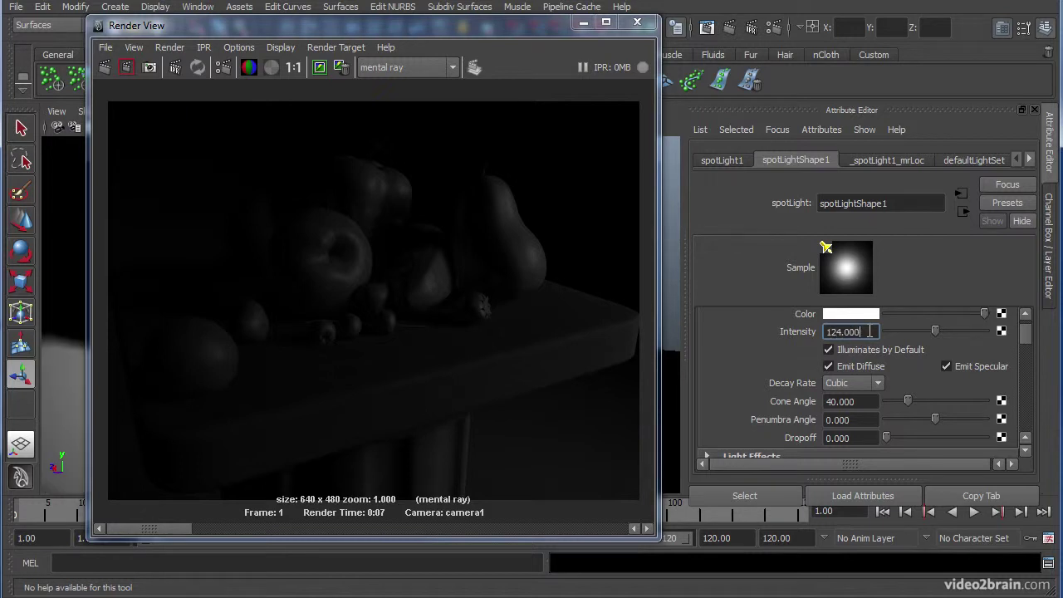
left_click_drag(207, 24, 372, 45)
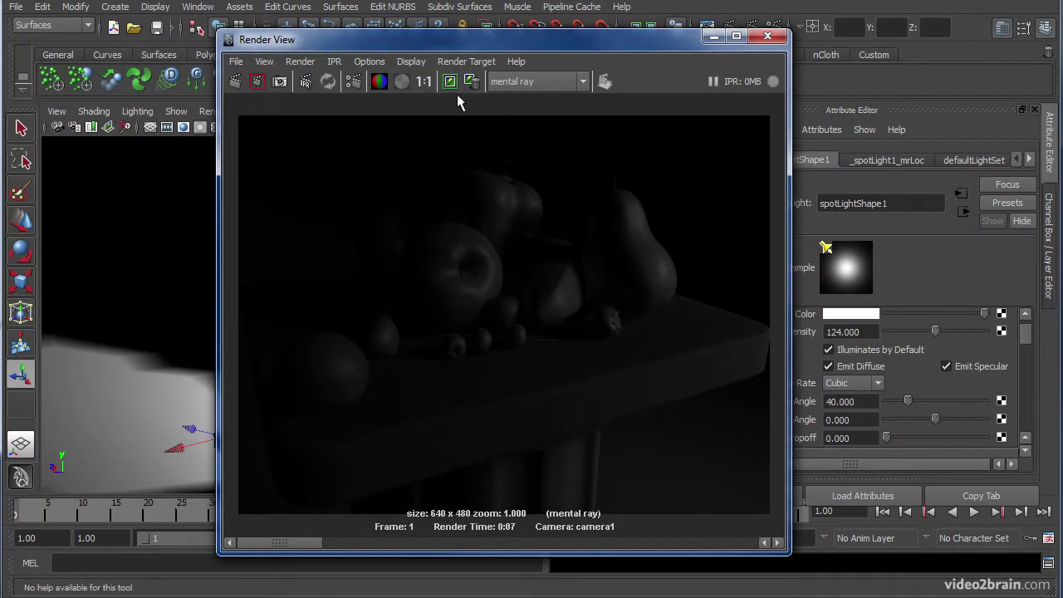
left_click(235, 78)
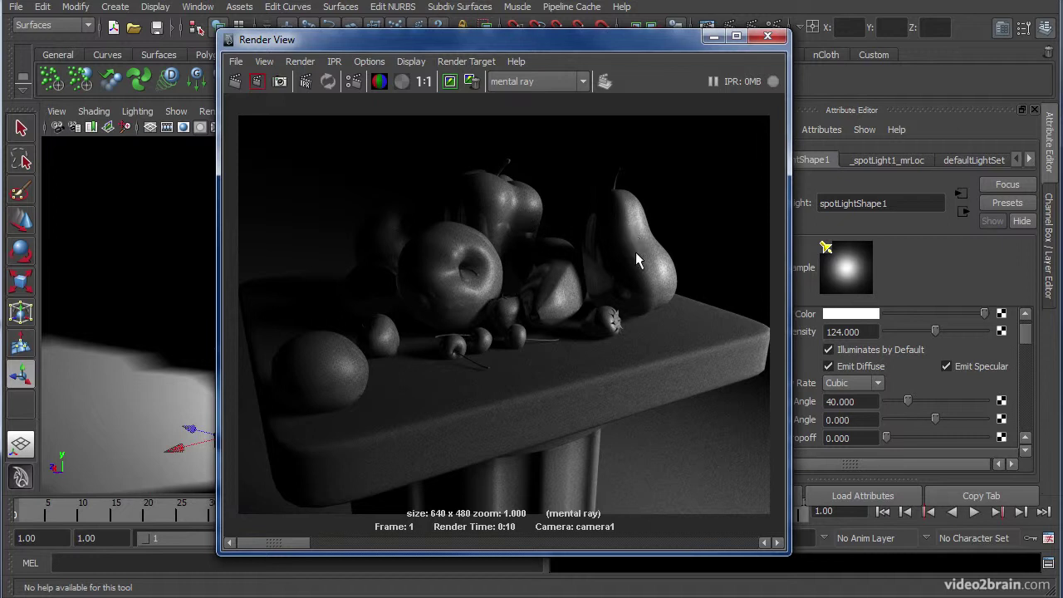
left_click_drag(278, 541, 400, 545)
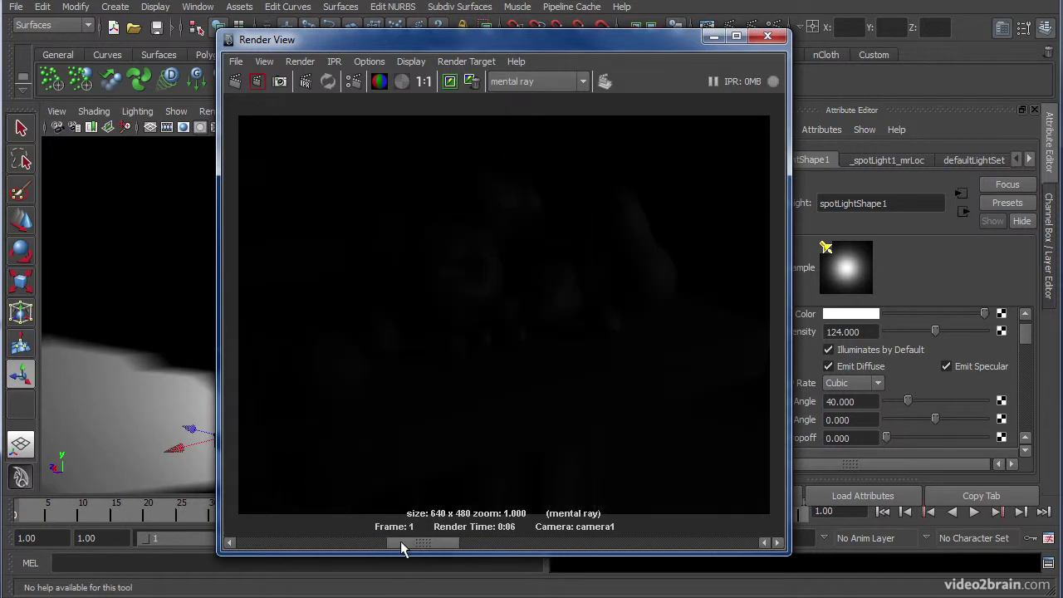
left_click(466, 86)
left_click(465, 86)
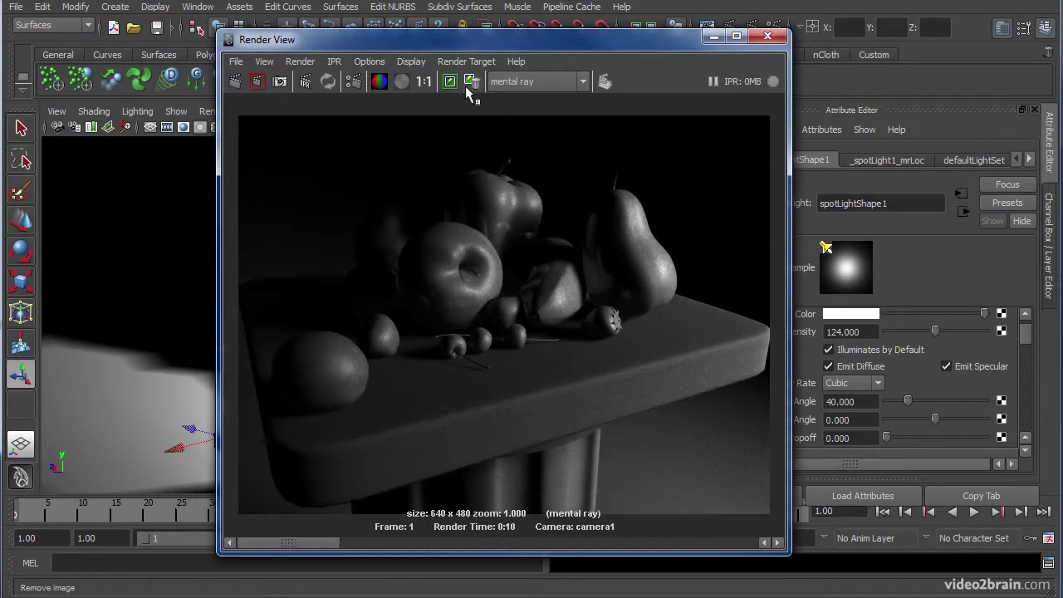
mouse_move(317, 546)
left_mouse_down()
mouse_move(386, 541)
mouse_move(336, 541)
left_mouse_up()
left_click_drag(316, 540, 341, 543)
left_click_drag(654, 47, 528, 48)
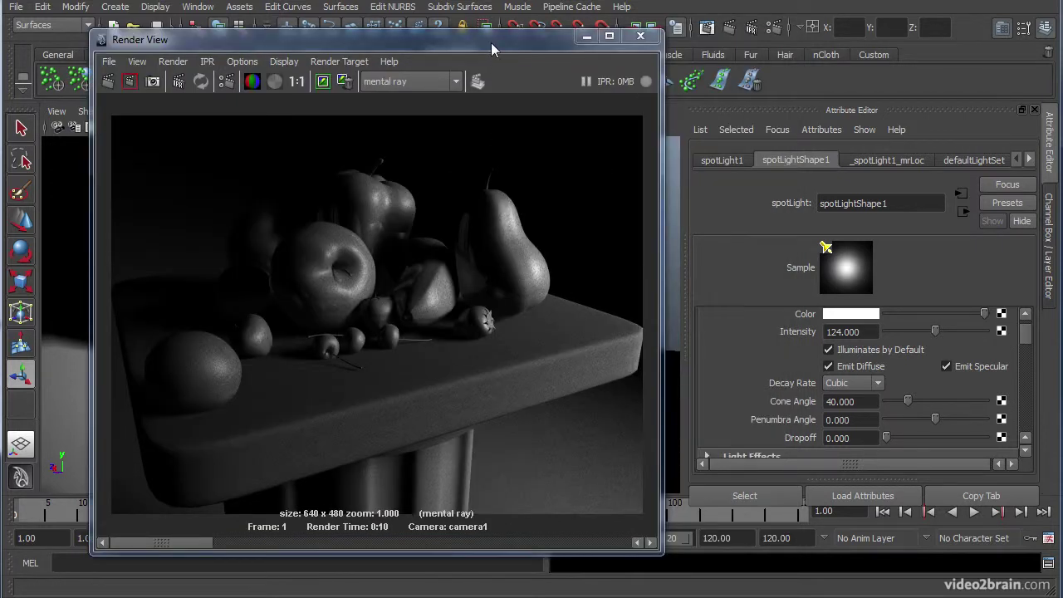
left_click_drag(491, 48, 412, 409)
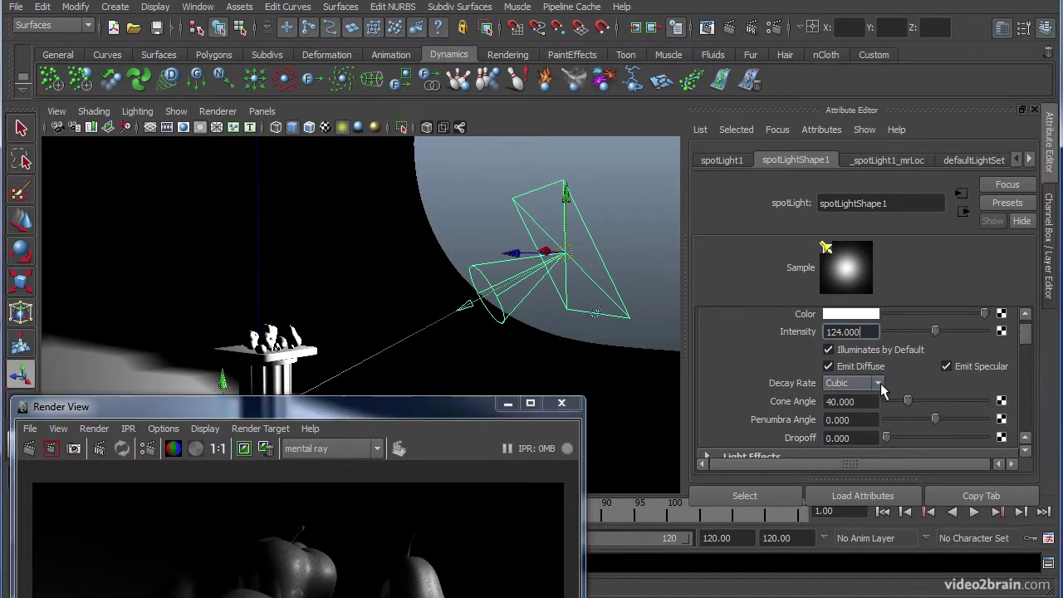
left_click_drag(447, 408, 500, 34)
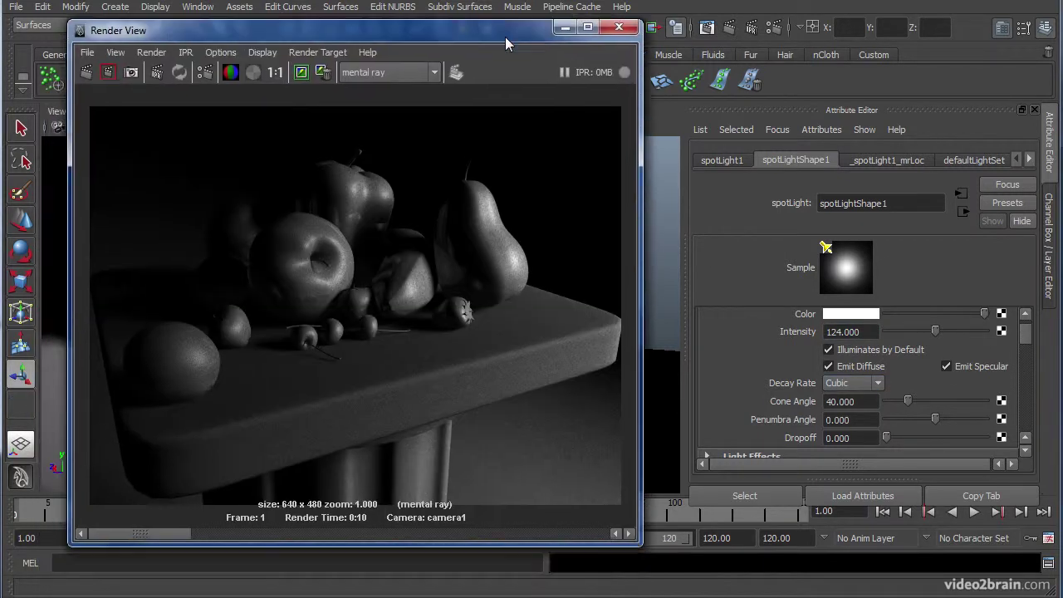